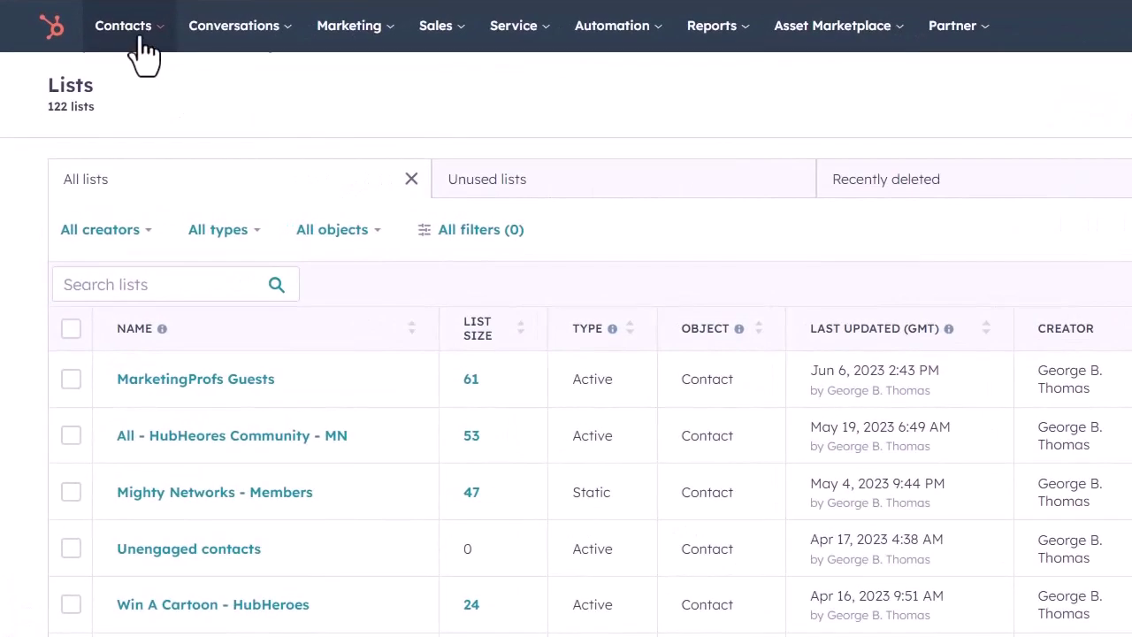
- Go to the Contacts Lists page and start creating a new list
{"action": "left_click", "coordinate": [139, 39]}
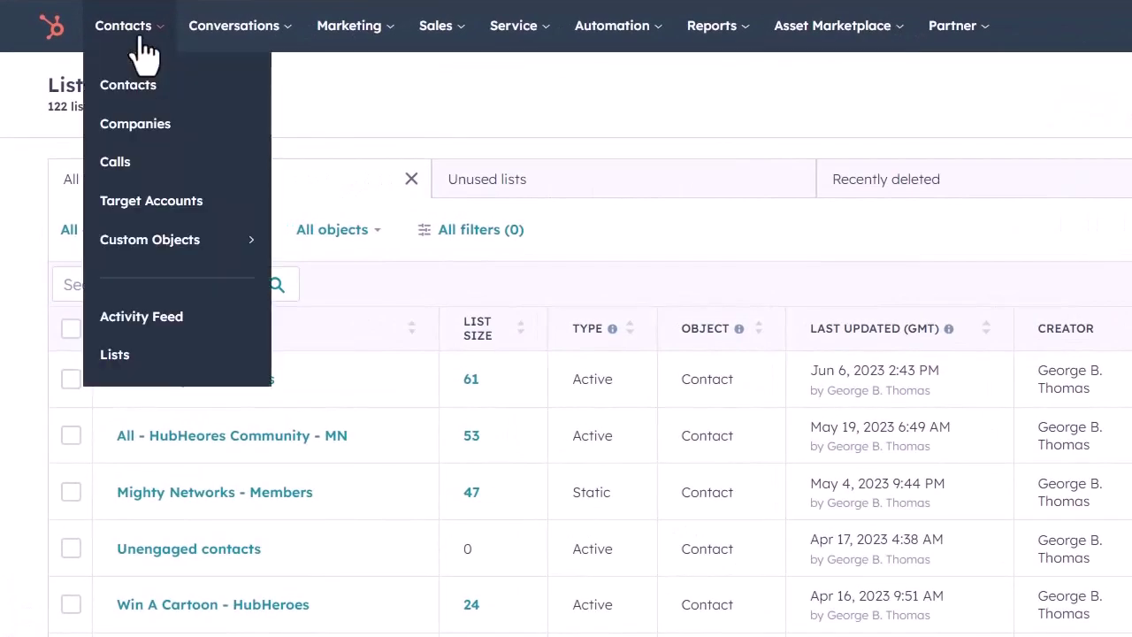
{"action": "left_click", "coordinate": [146, 356]}
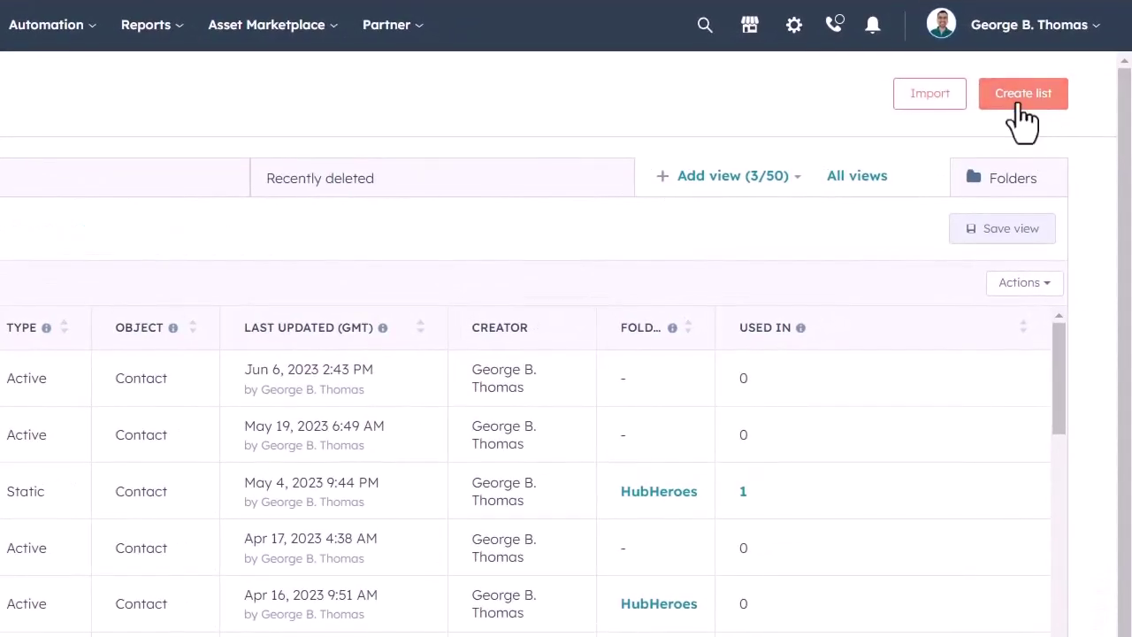
{"action": "left_click", "coordinate": [1018, 104]}
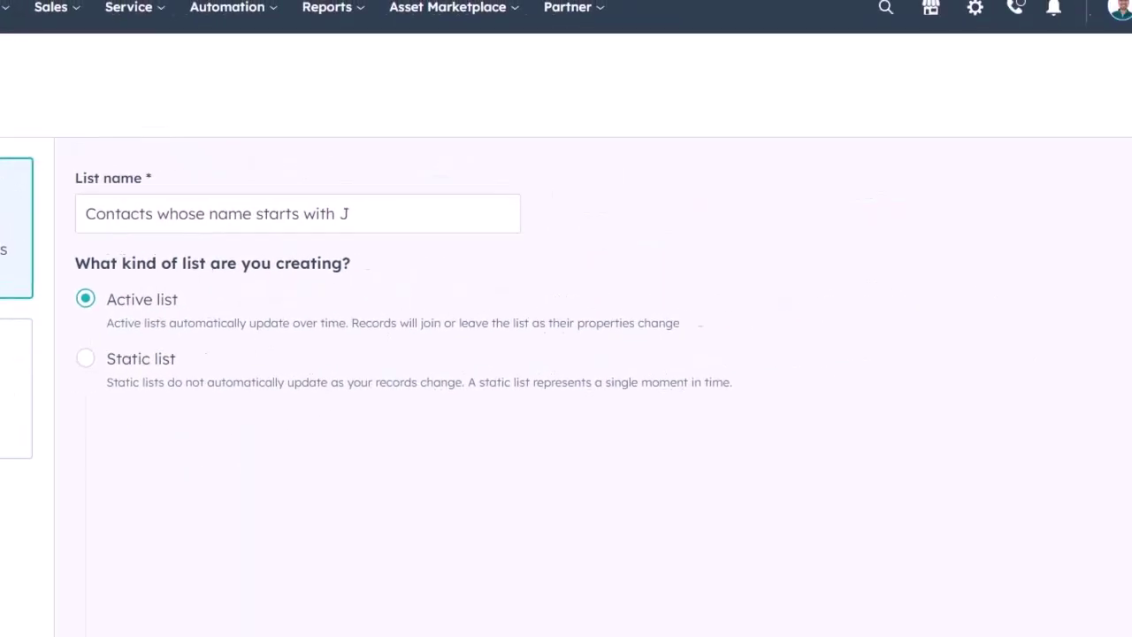
- Add a contact-property filter on First name to the active list
{"action": "left_click", "coordinate": [1056, 116]}
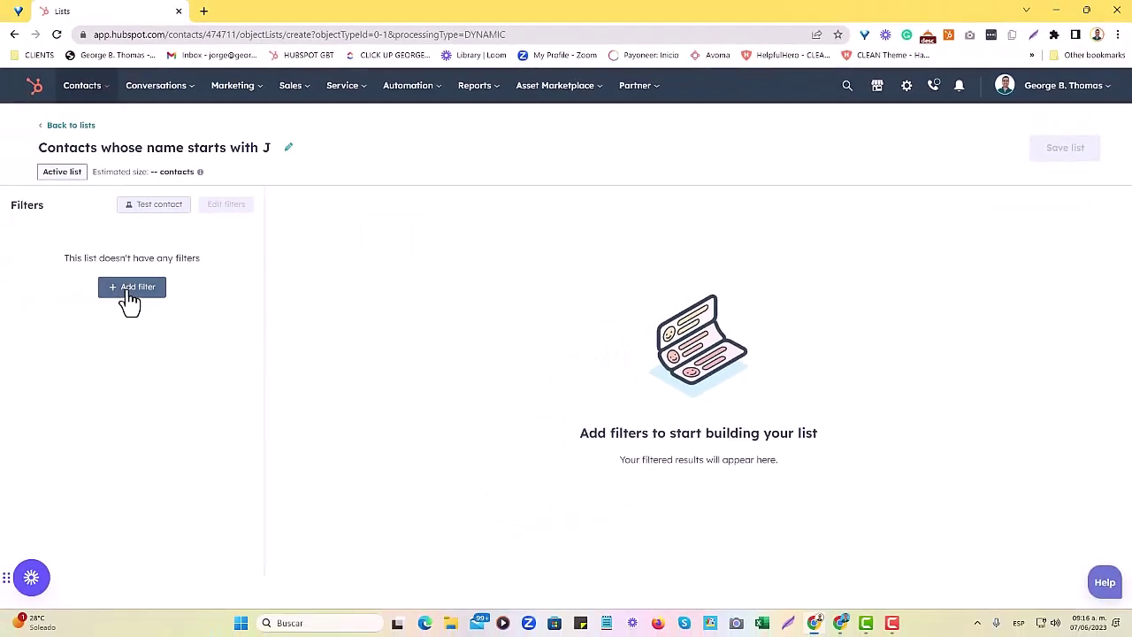
{"action": "left_click", "coordinate": [130, 294]}
{"action": "left_click", "coordinate": [424, 315]}
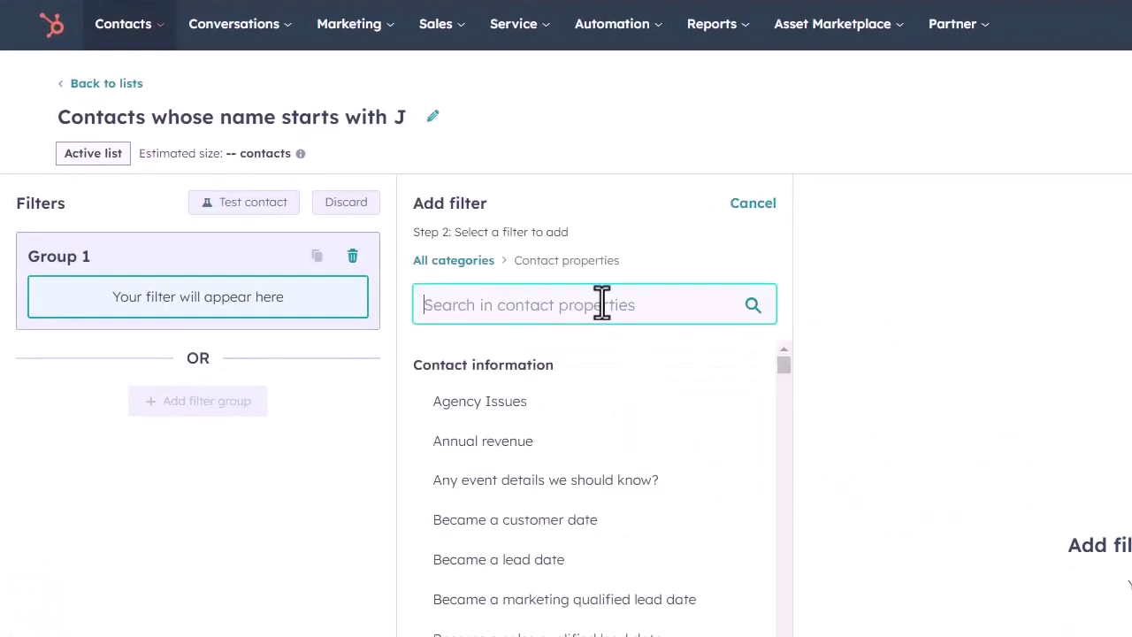
{"action": "type", "text": "first name"}
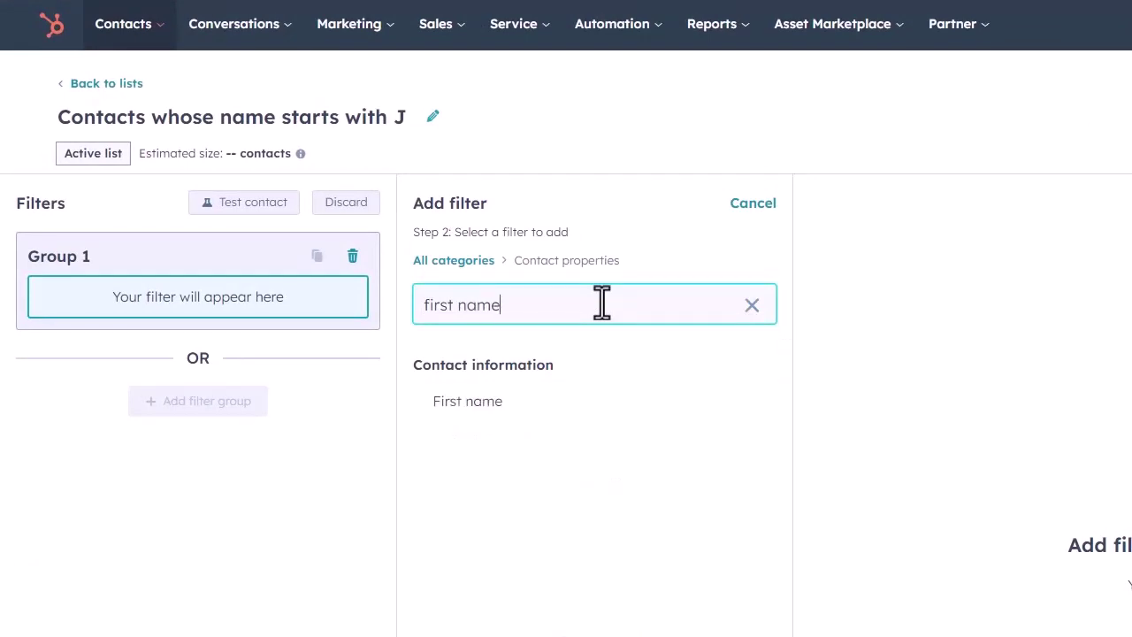
{"action": "left_click", "coordinate": [572, 385]}
- Match first names that start with J, then save the active list
{"action": "left_click", "coordinate": [581, 304]}
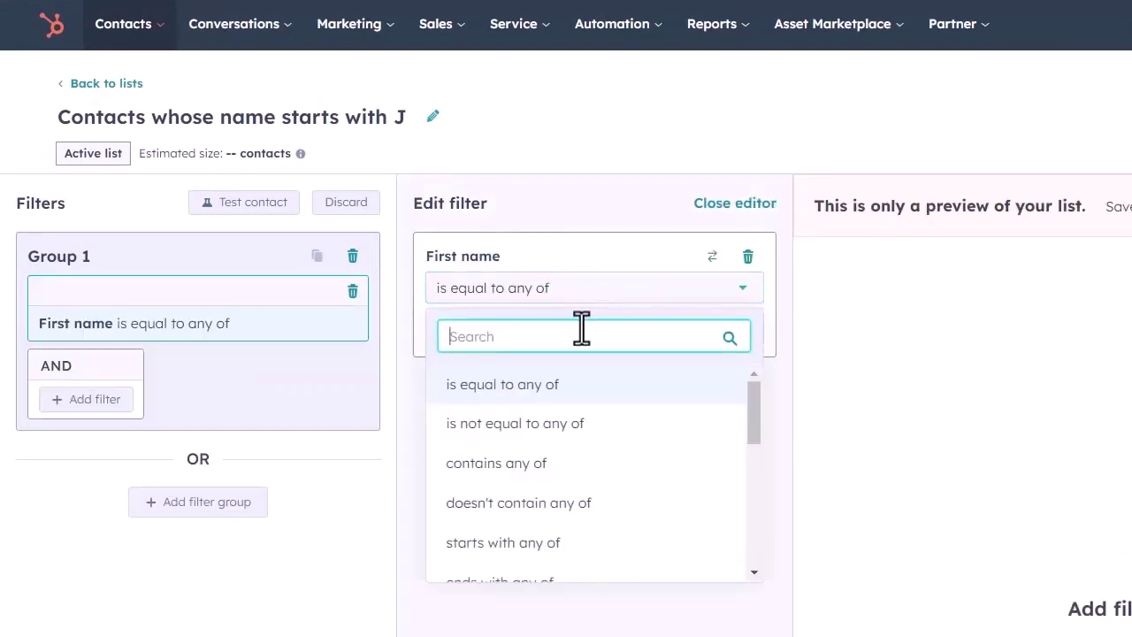
{"action": "scroll", "coordinate": [559, 500], "scroll_direction": "down", "scroll_amount": 1}
{"action": "left_click", "coordinate": [539, 437]}
{"action": "left_click", "coordinate": [522, 327]}
{"action": "type", "text": "J"}
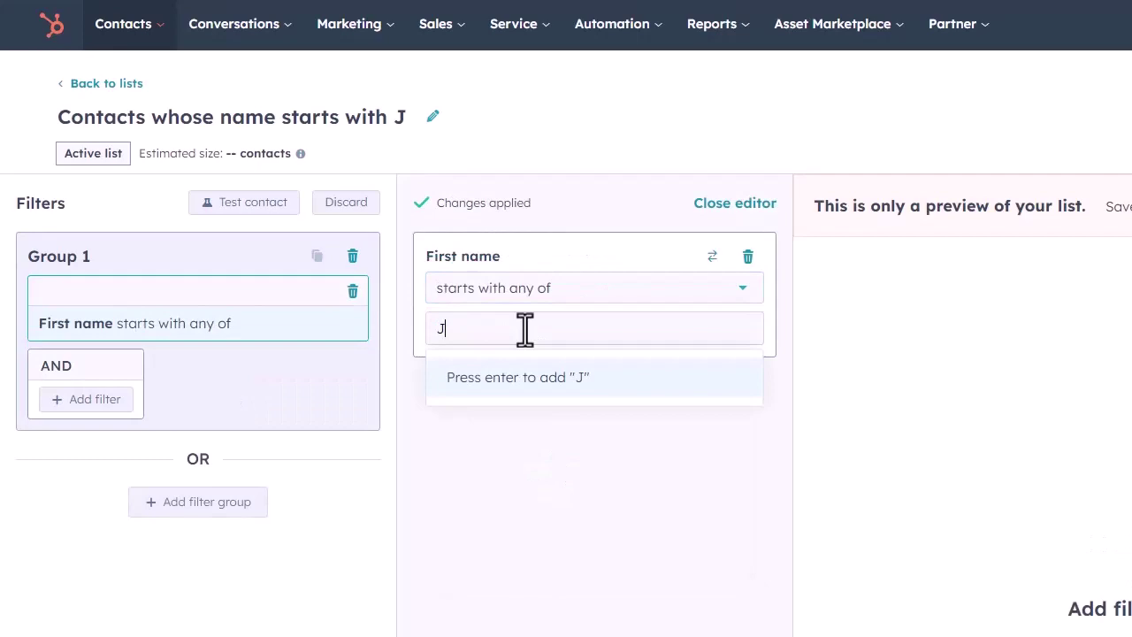
{"action": "left_click", "coordinate": [525, 390]}
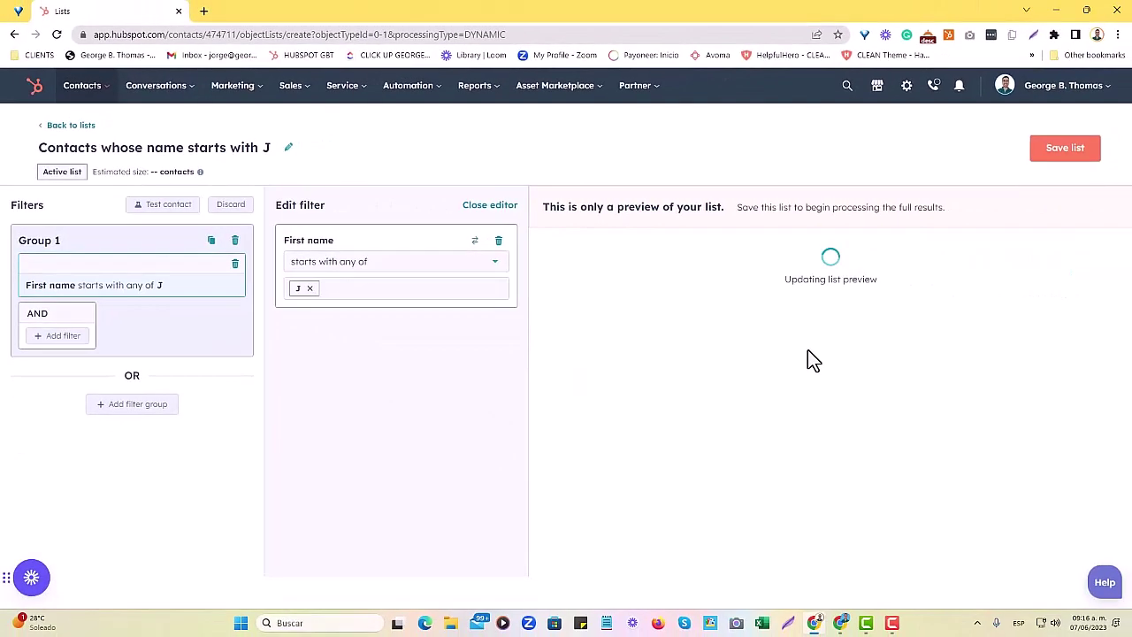
{"action": "left_click", "coordinate": [1053, 151]}
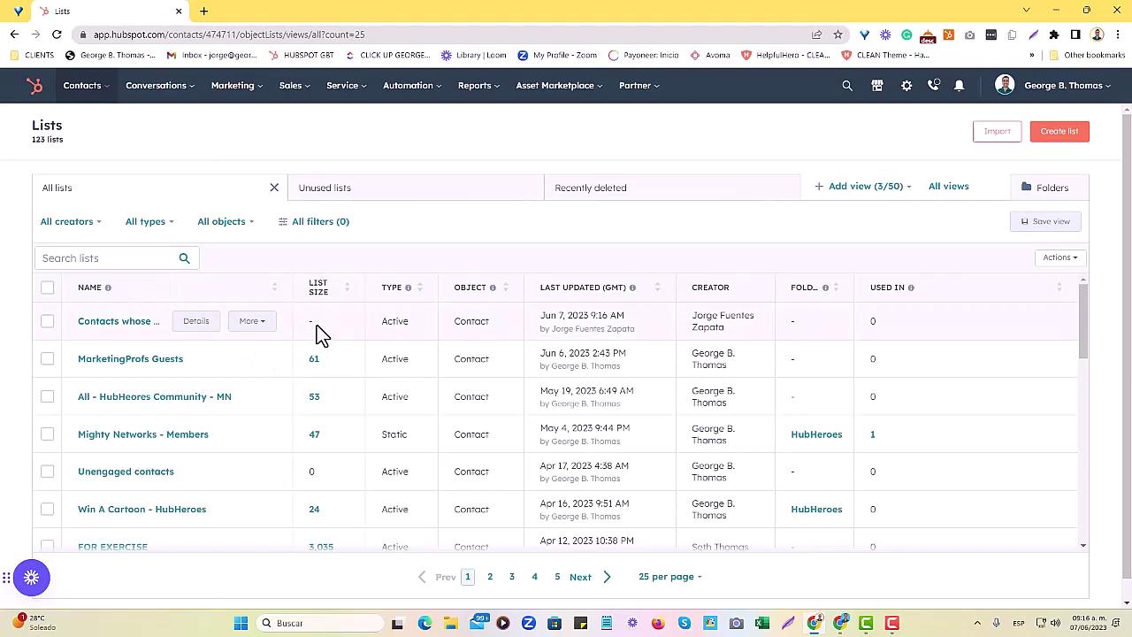
- Start a new static contact list named 'Contacts with J'
{"action": "left_click", "coordinate": [1058, 133]}
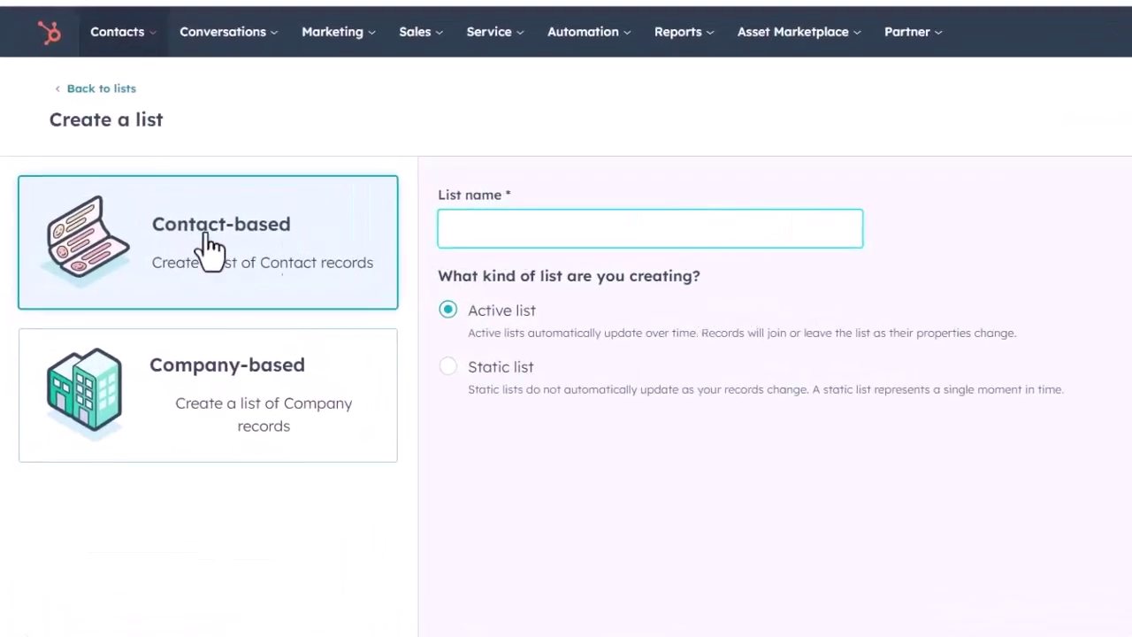
{"action": "left_click", "coordinate": [487, 385]}
{"action": "left_click", "coordinate": [489, 368]}
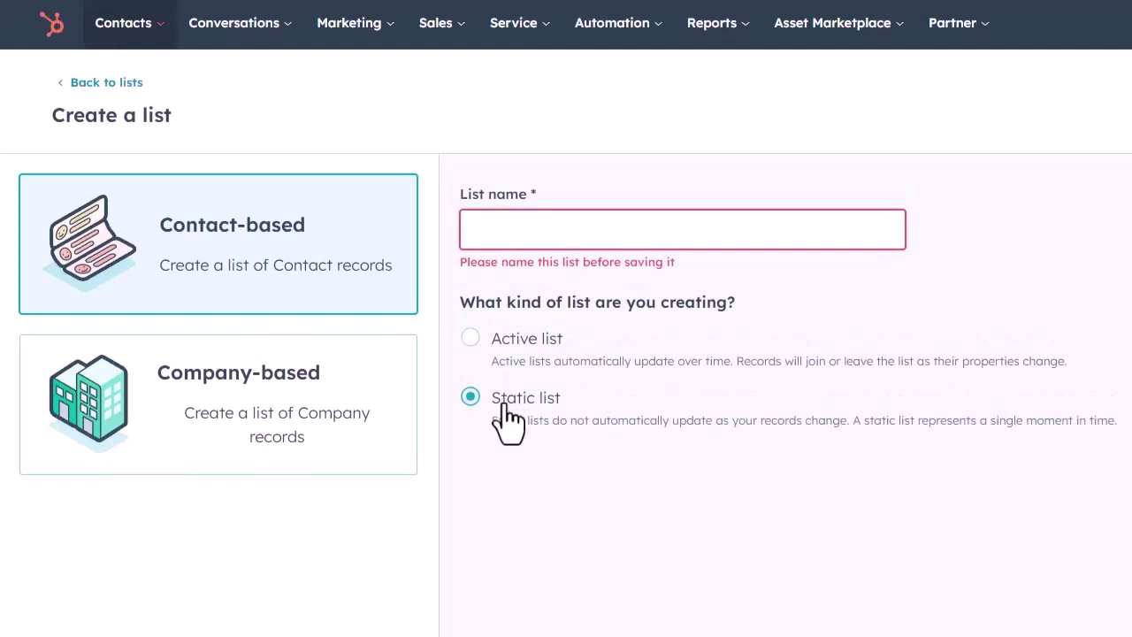
{"action": "left_click", "coordinate": [589, 231]}
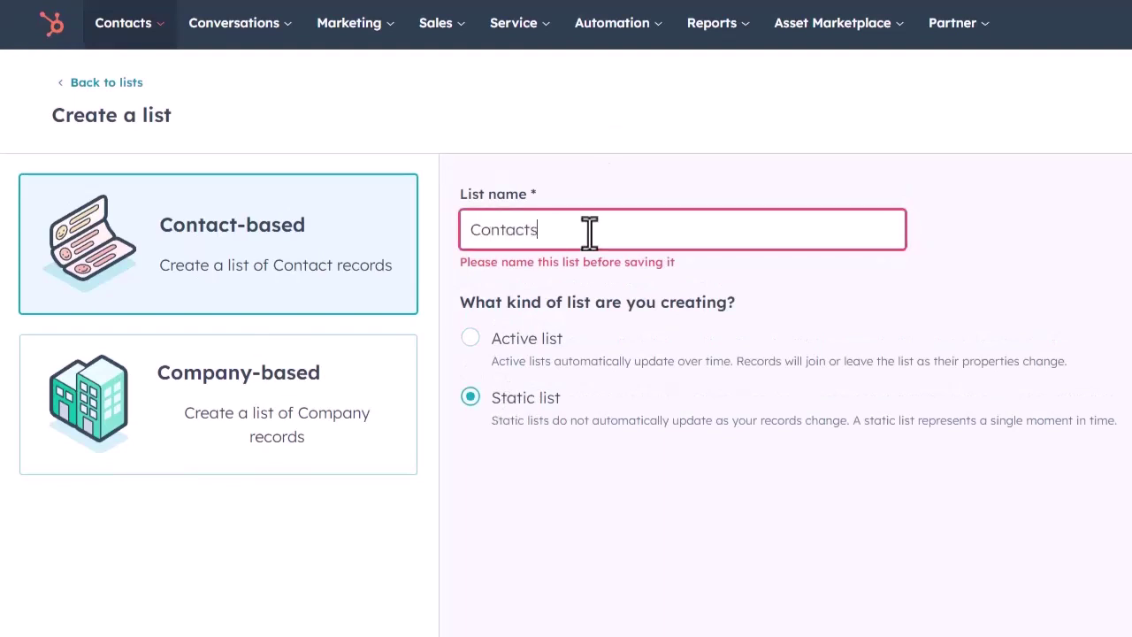
{"action": "type", "text": "Contacts with J"}
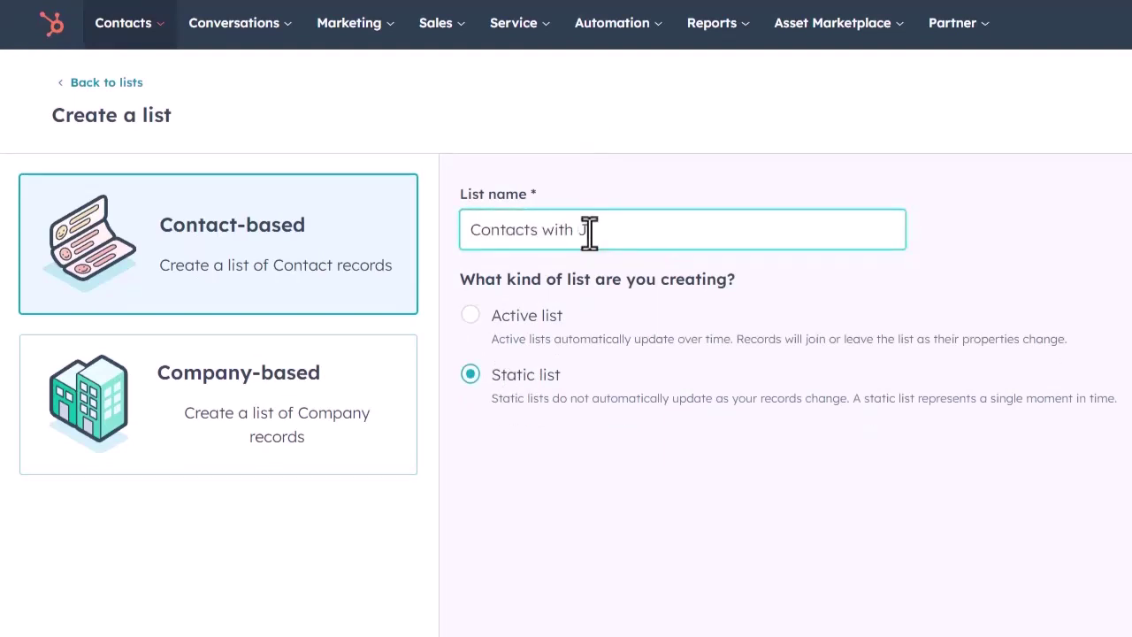
{"action": "left_click_drag", "start_coordinate": [604, 228], "coordinate": [479, 237]}
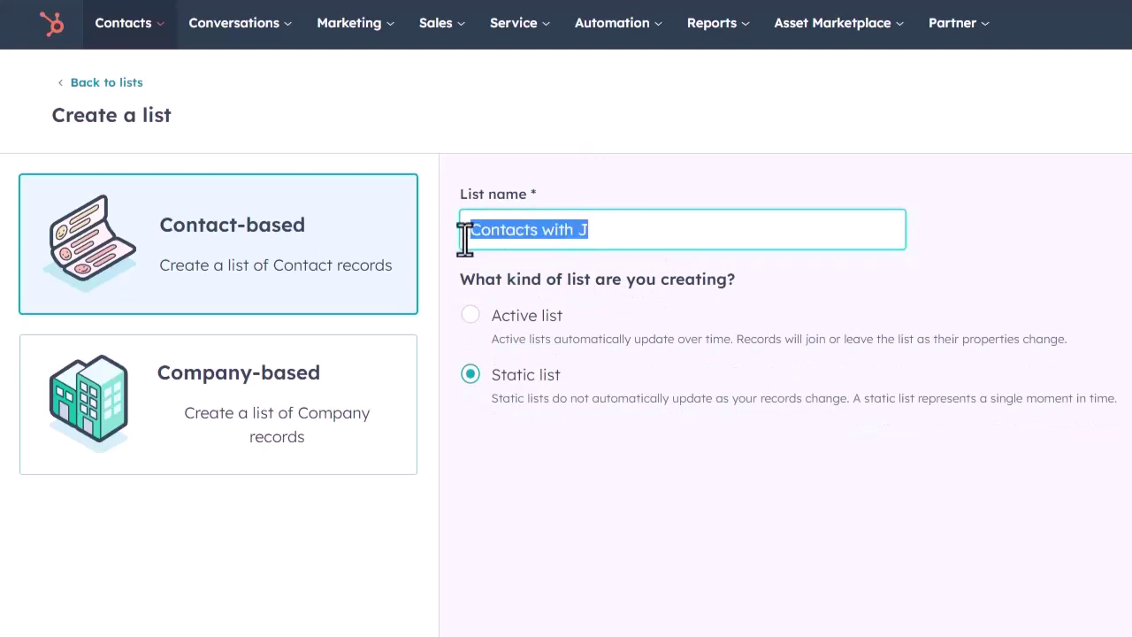
{"action": "left_click", "coordinate": [702, 230]}
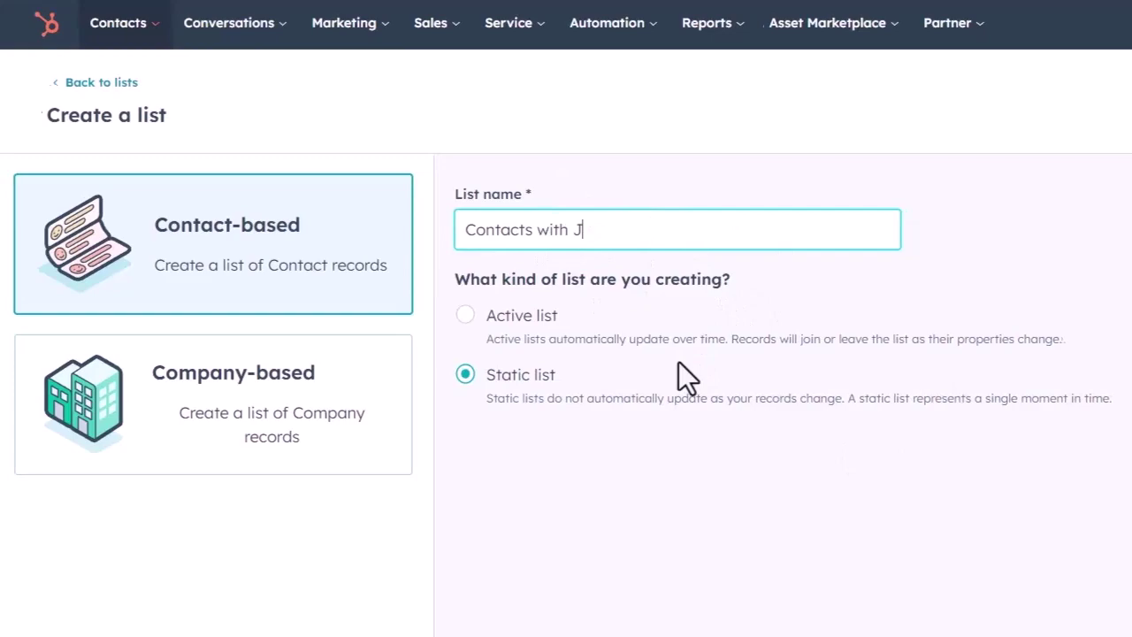
- Filter the static list to first names starting with J, estimating 312 contacts
{"action": "left_click", "coordinate": [1053, 118]}
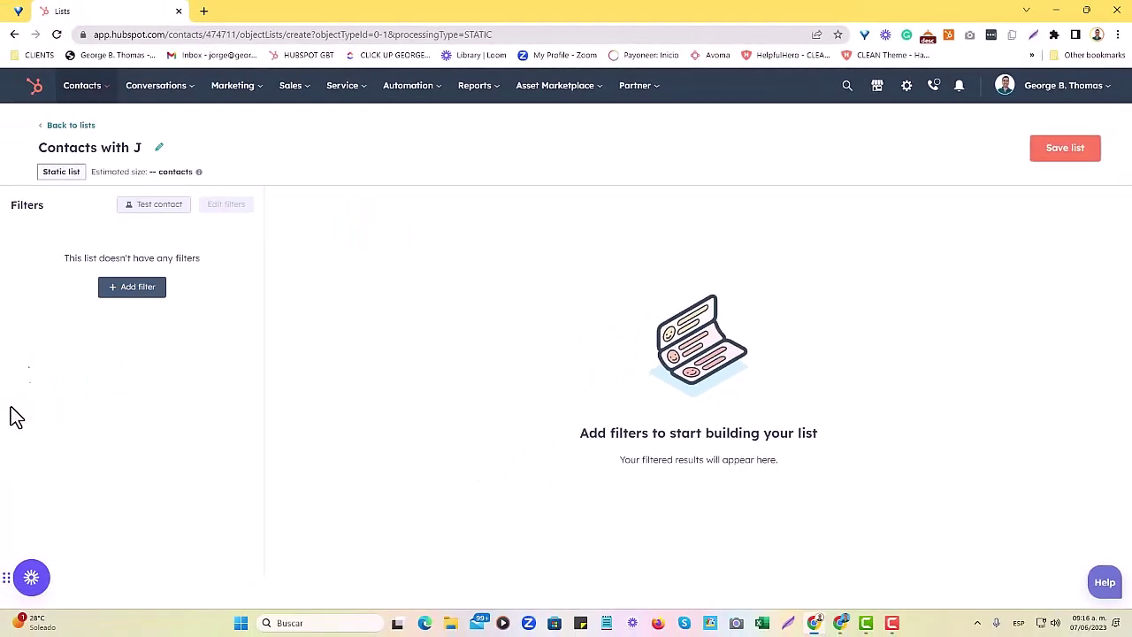
{"action": "left_click", "coordinate": [133, 286]}
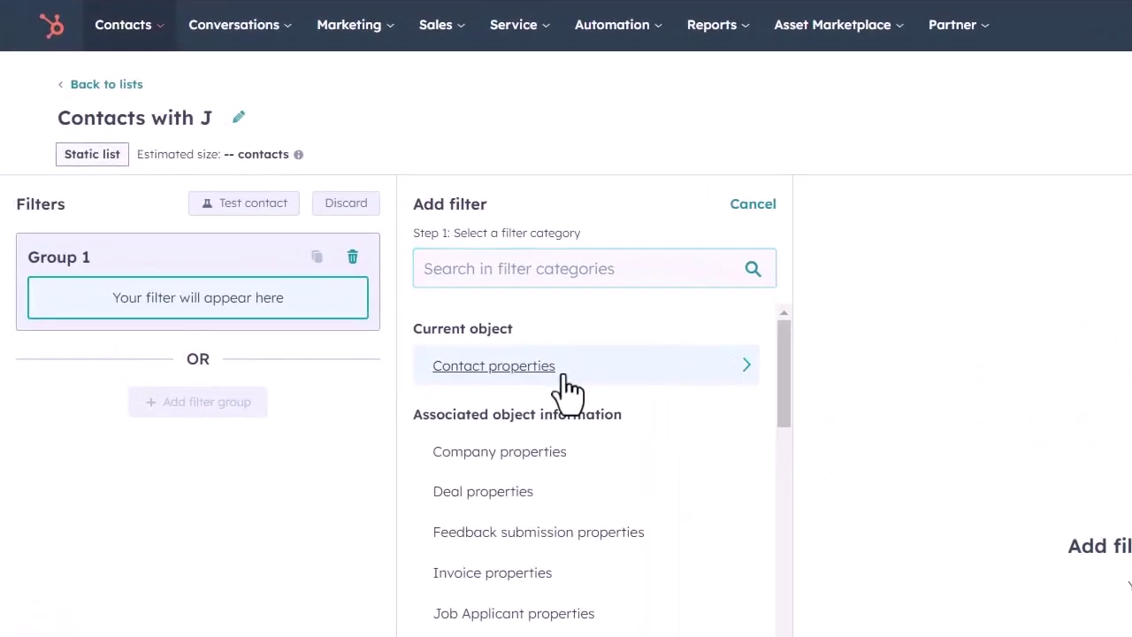
{"action": "left_click", "coordinate": [371, 316]}
{"action": "type", "text": "firs"}
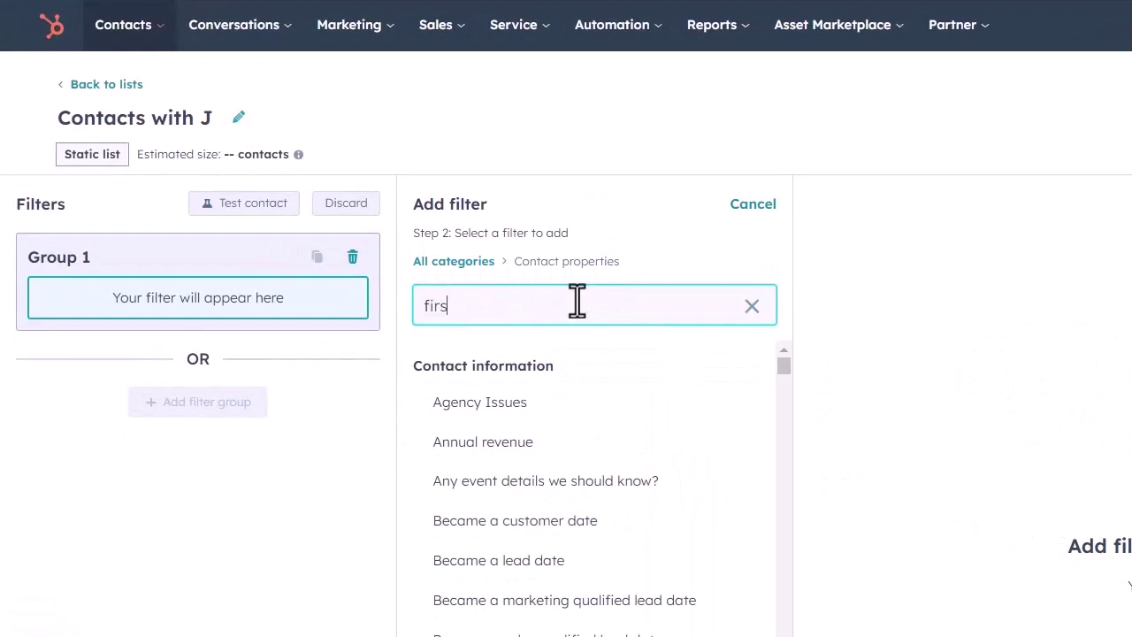
{"action": "type", "text": "t name"}
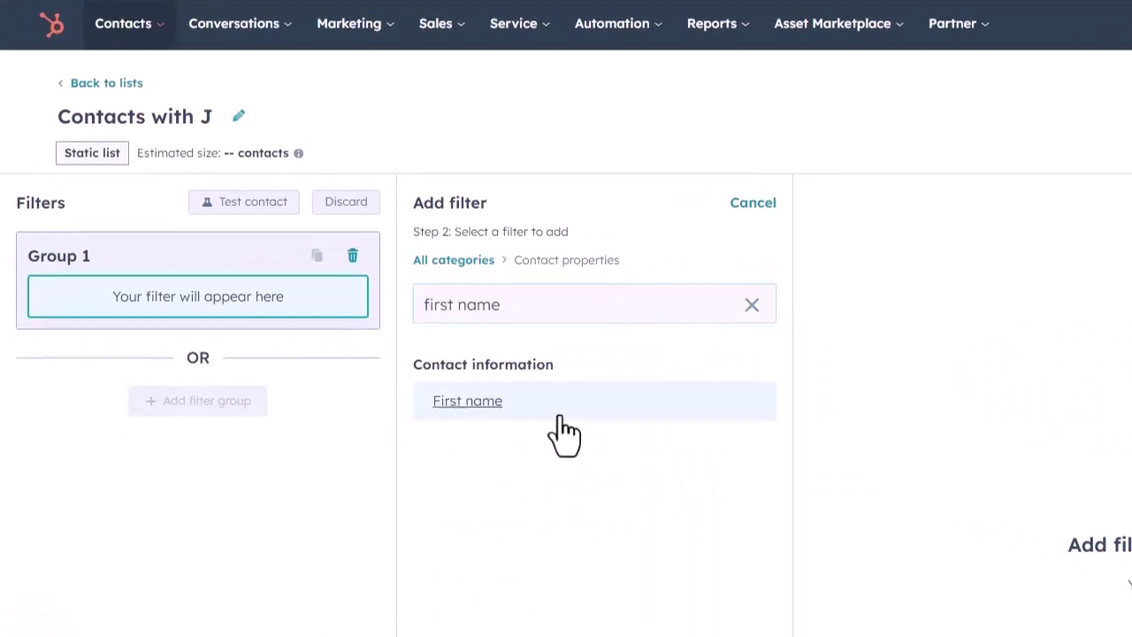
{"action": "left_click", "coordinate": [551, 408]}
{"action": "left_click", "coordinate": [538, 287]}
{"action": "left_click", "coordinate": [539, 550]}
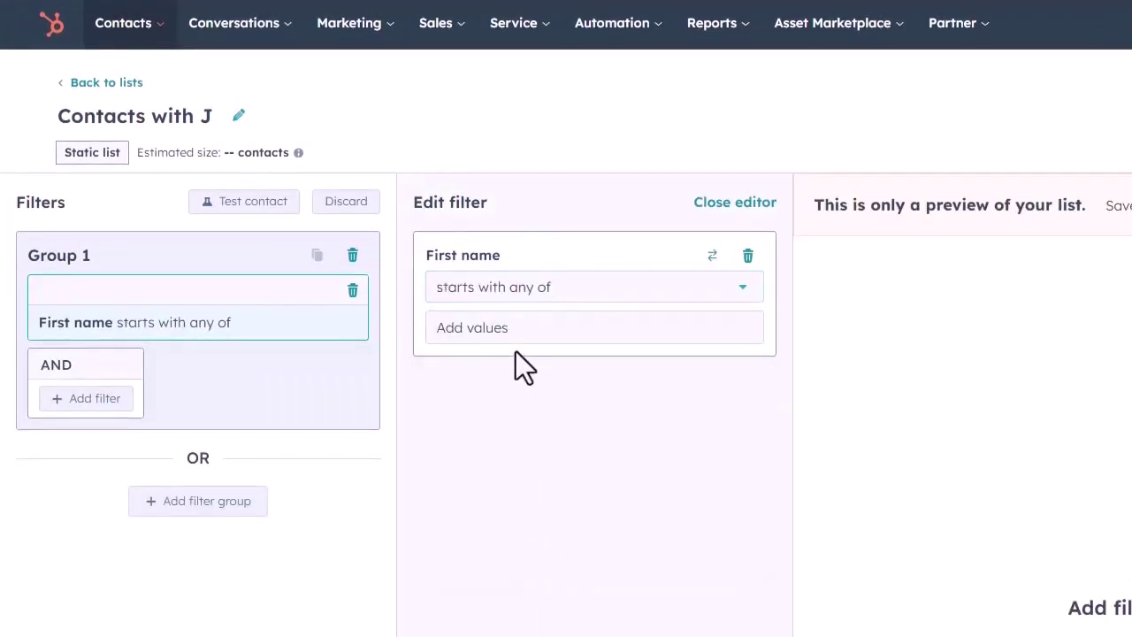
{"action": "left_click", "coordinate": [518, 327]}
{"action": "type", "text": "J"}
{"action": "key", "text": "Return"}
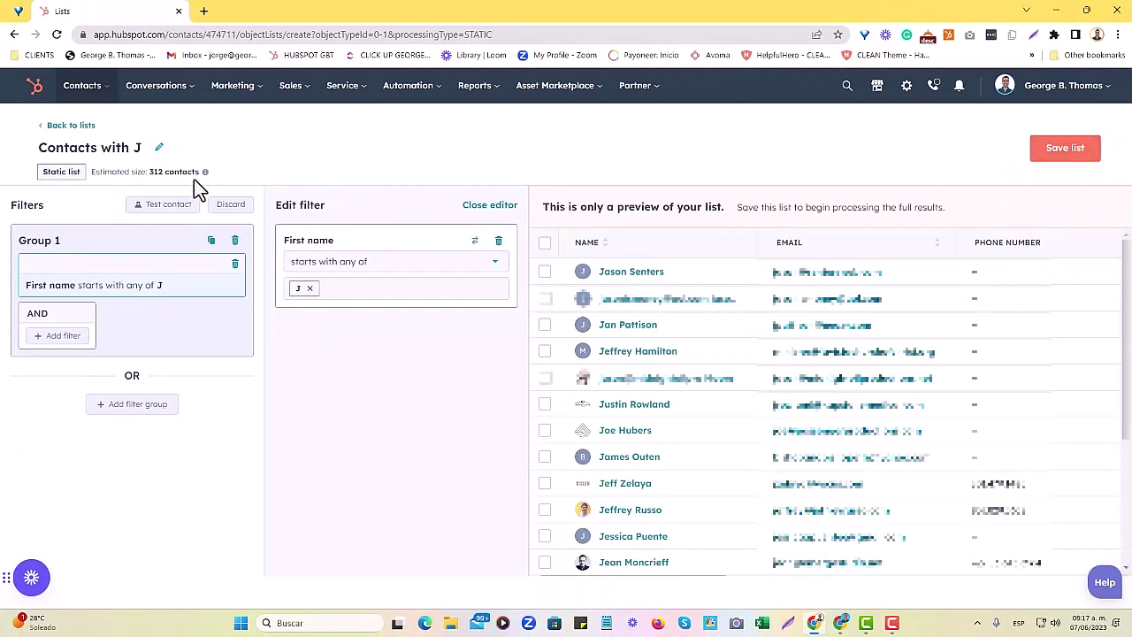
{"action": "left_click_drag", "start_coordinate": [147, 171], "coordinate": [205, 177]}
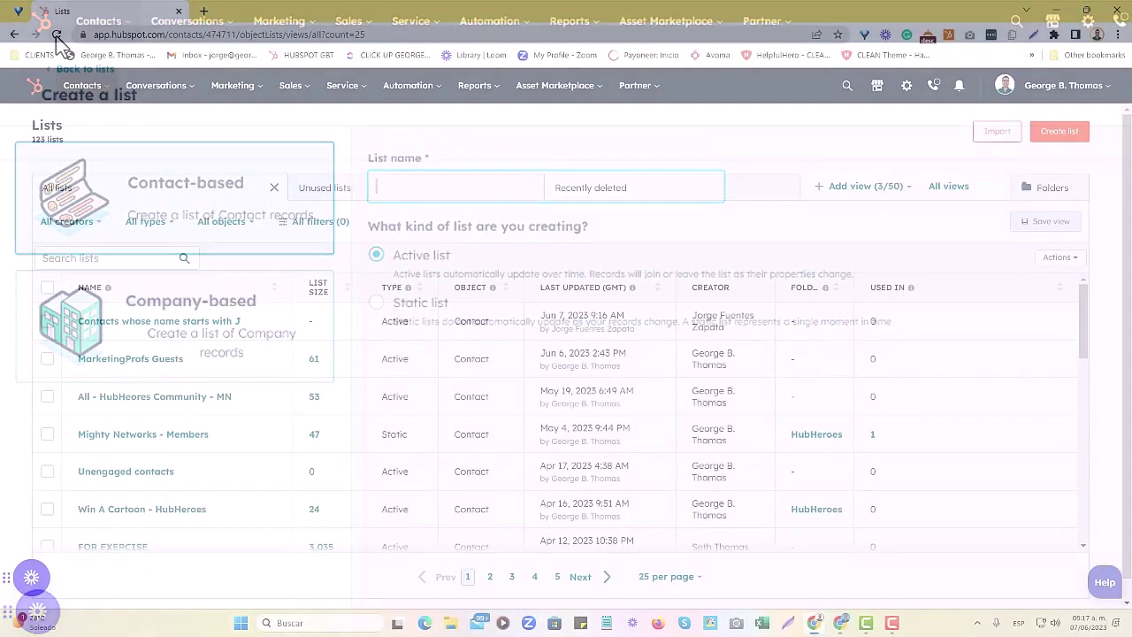
- Return to the lists overview and open 'Contacts whose name starts with J'
{"action": "left_click", "coordinate": [56, 35]}
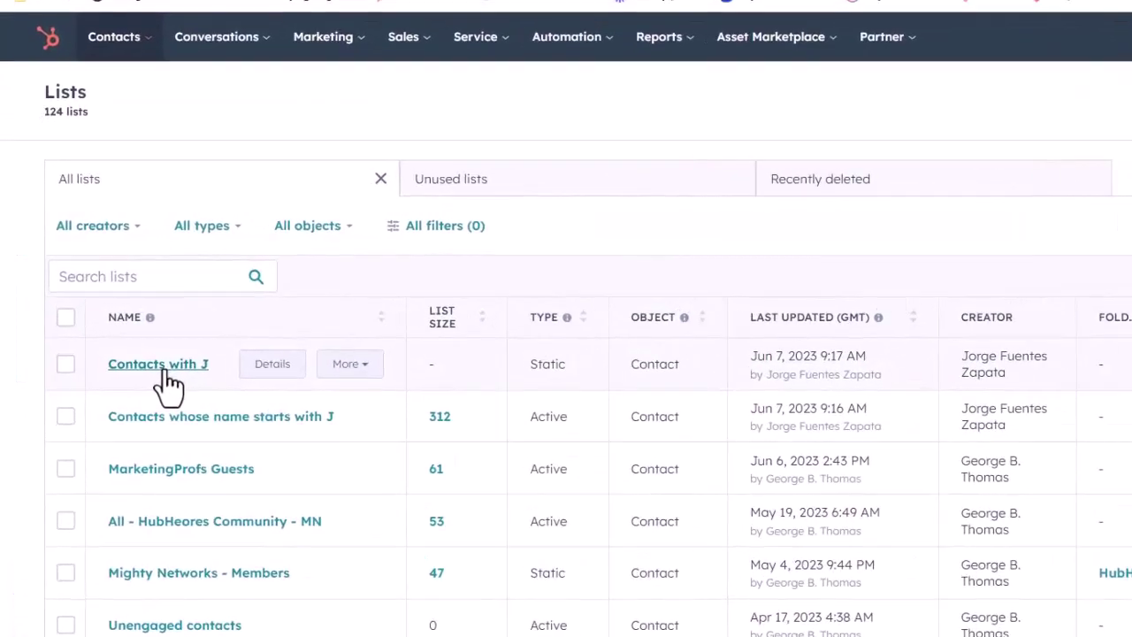
{"action": "left_click", "coordinate": [209, 417]}
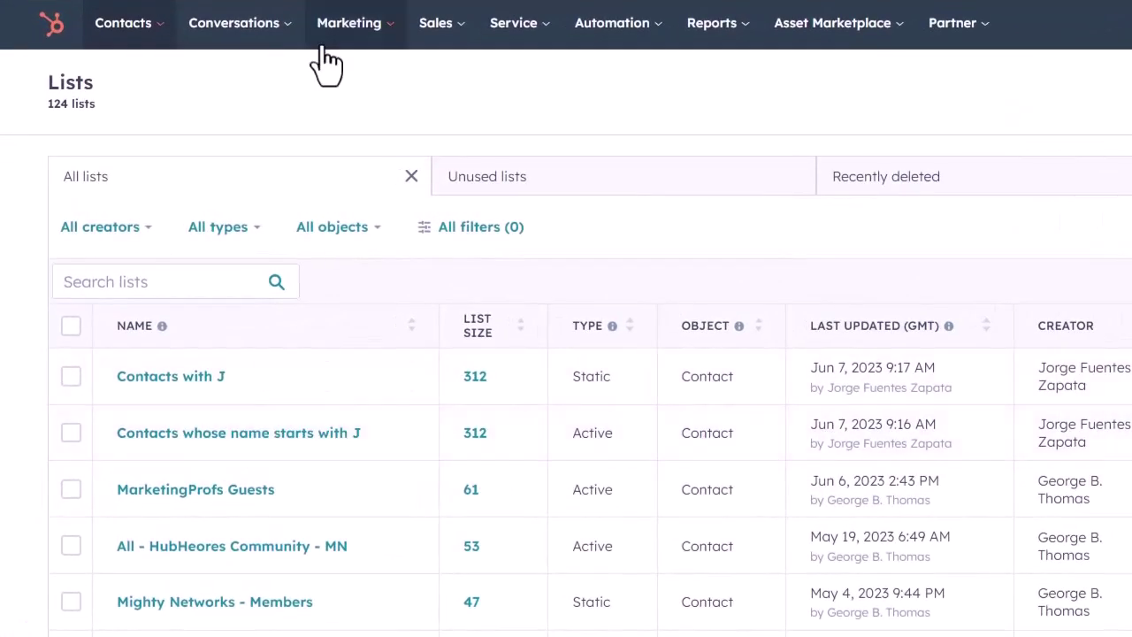
- Open the 'New email - Example - Regular' draft and review its sender and subject settings
{"action": "left_click", "coordinate": [358, 27]}
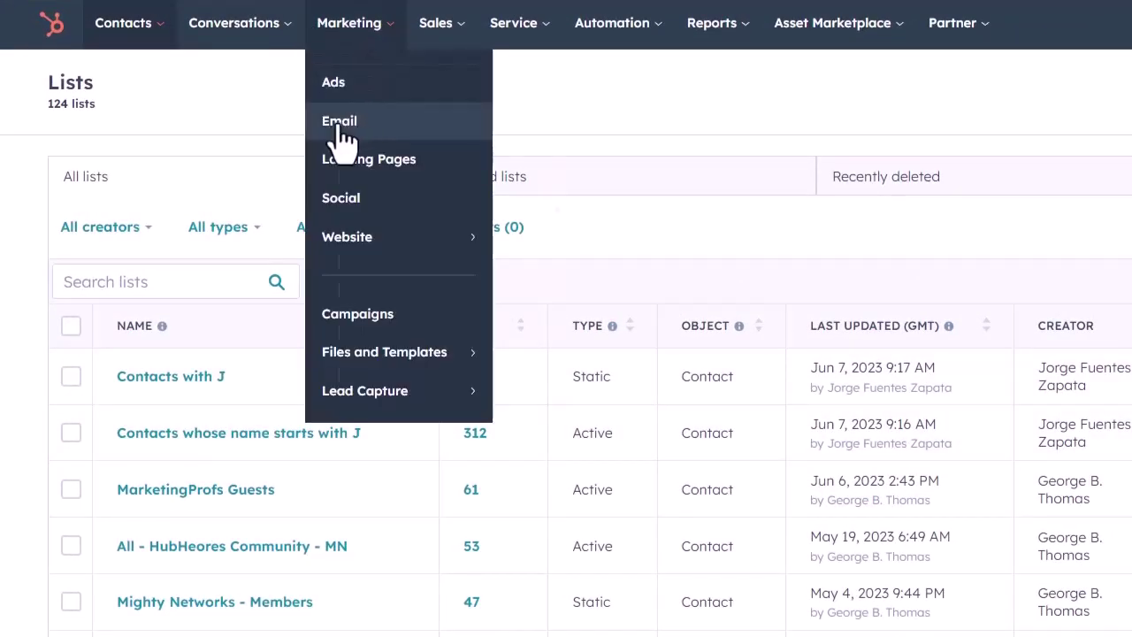
{"action": "left_click", "coordinate": [353, 121]}
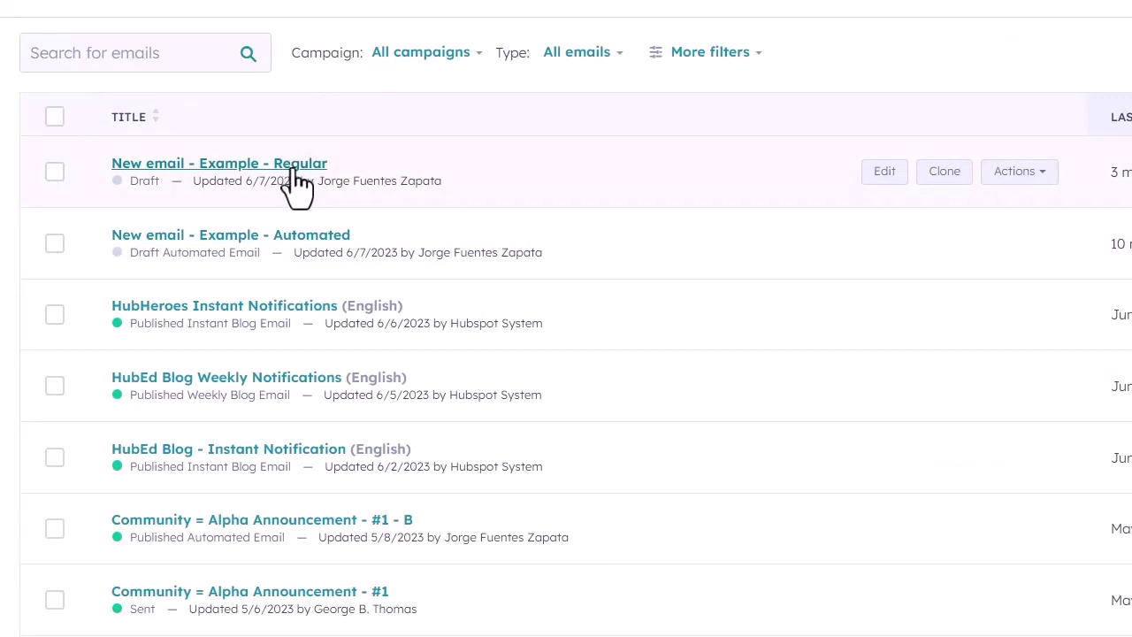
{"action": "left_click", "coordinate": [252, 168]}
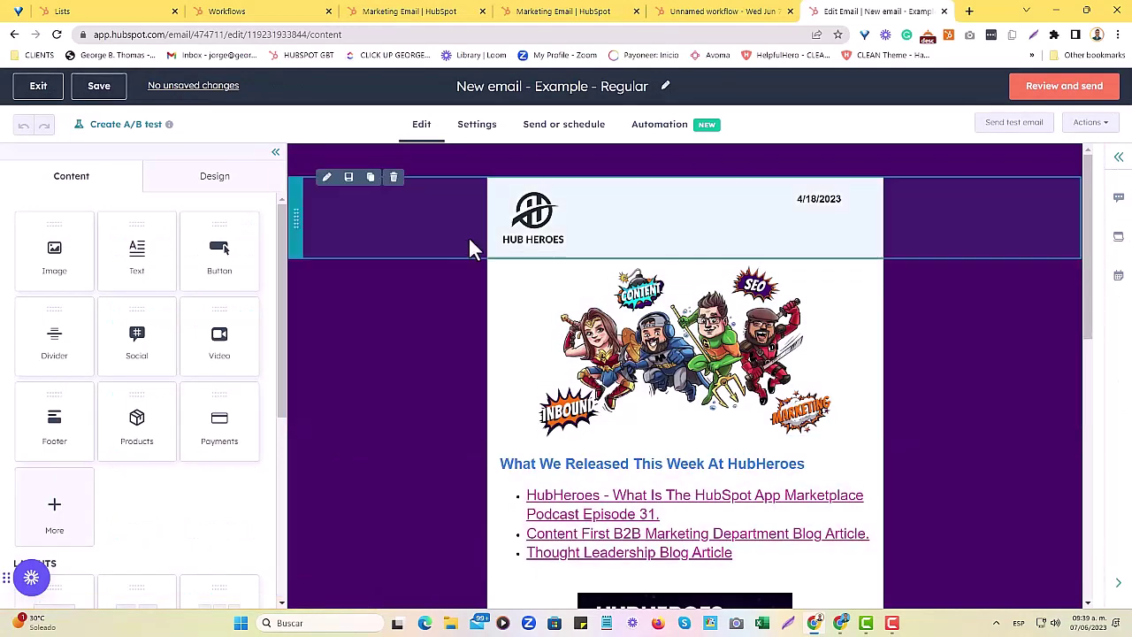
{"action": "left_click", "coordinate": [478, 133]}
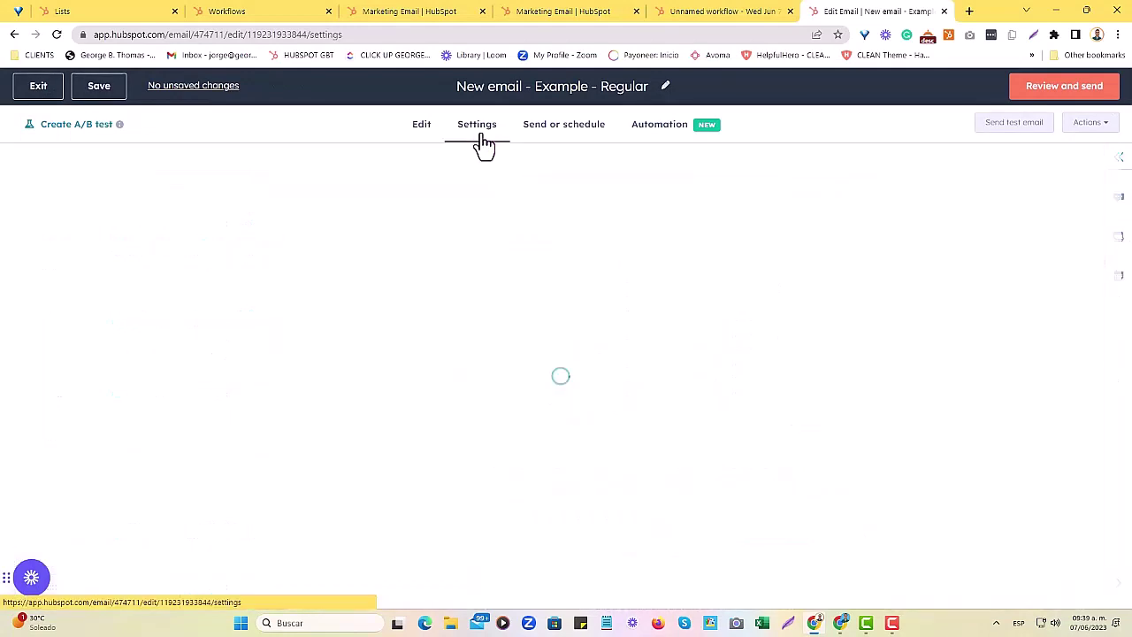
{"action": "scroll", "coordinate": [462, 413], "scroll_direction": "down", "scroll_amount": 1}
{"action": "scroll", "coordinate": [473, 418], "scroll_direction": "down", "scroll_amount": 1}
{"action": "scroll", "coordinate": [488, 425], "scroll_direction": "up", "scroll_amount": 2}
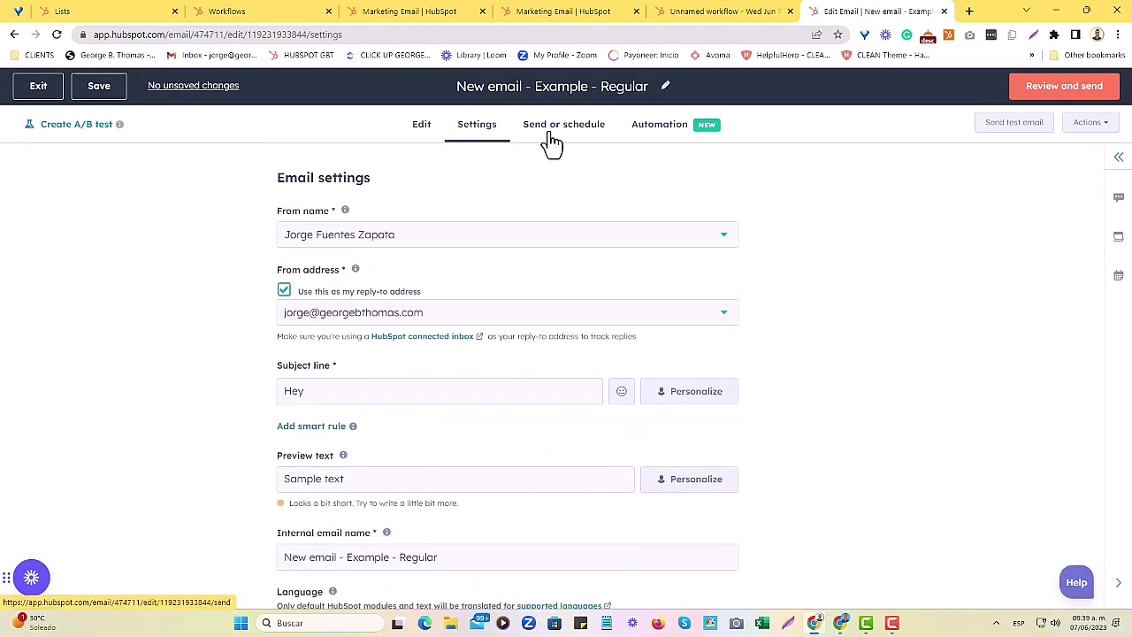
- Keep Contacts with J as recipients and remove 'Contacts whose name starts with J' from exclusions
{"action": "left_click", "coordinate": [549, 135]}
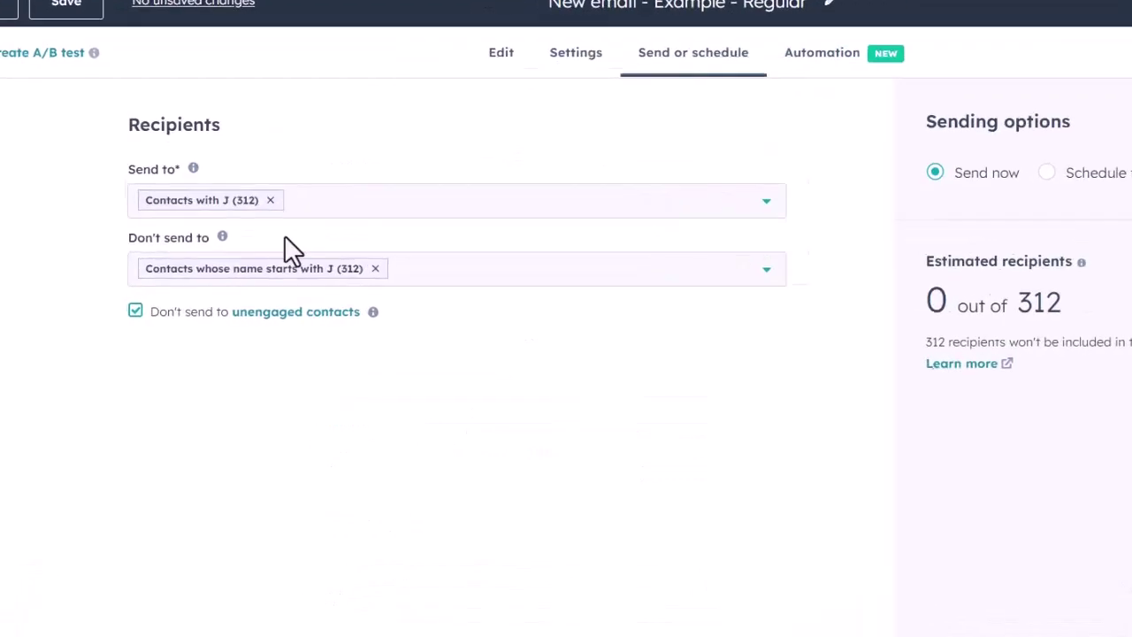
{"action": "left_click_drag", "start_coordinate": [106, 59], "coordinate": [233, 126]}
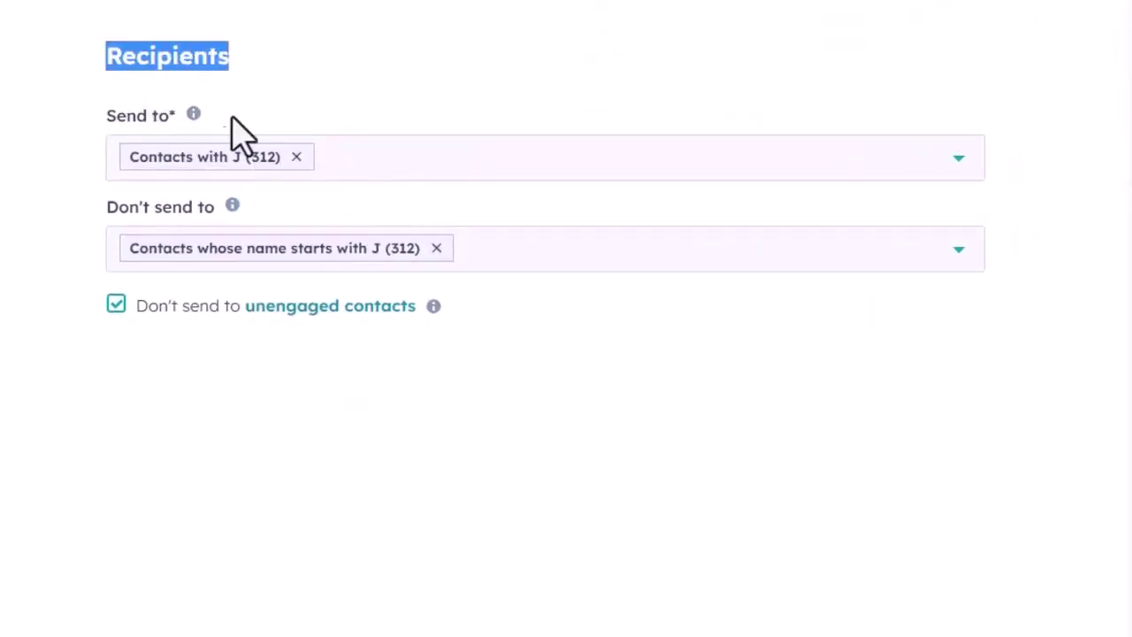
{"action": "left_click", "coordinate": [298, 168]}
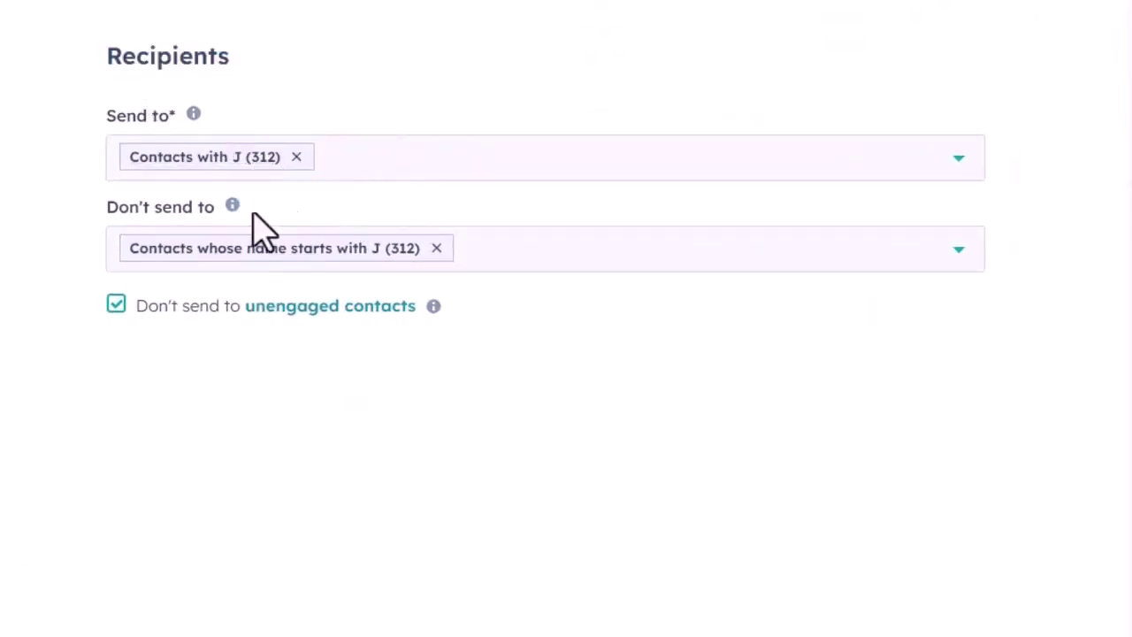
{"action": "left_click", "coordinate": [344, 166]}
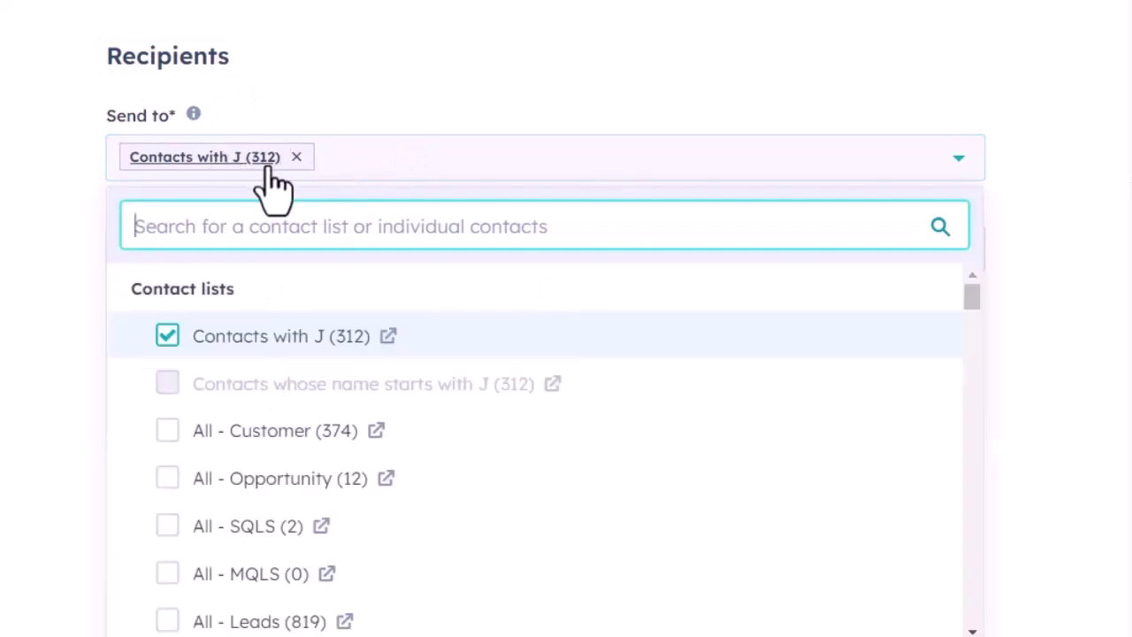
{"action": "left_click", "coordinate": [309, 127]}
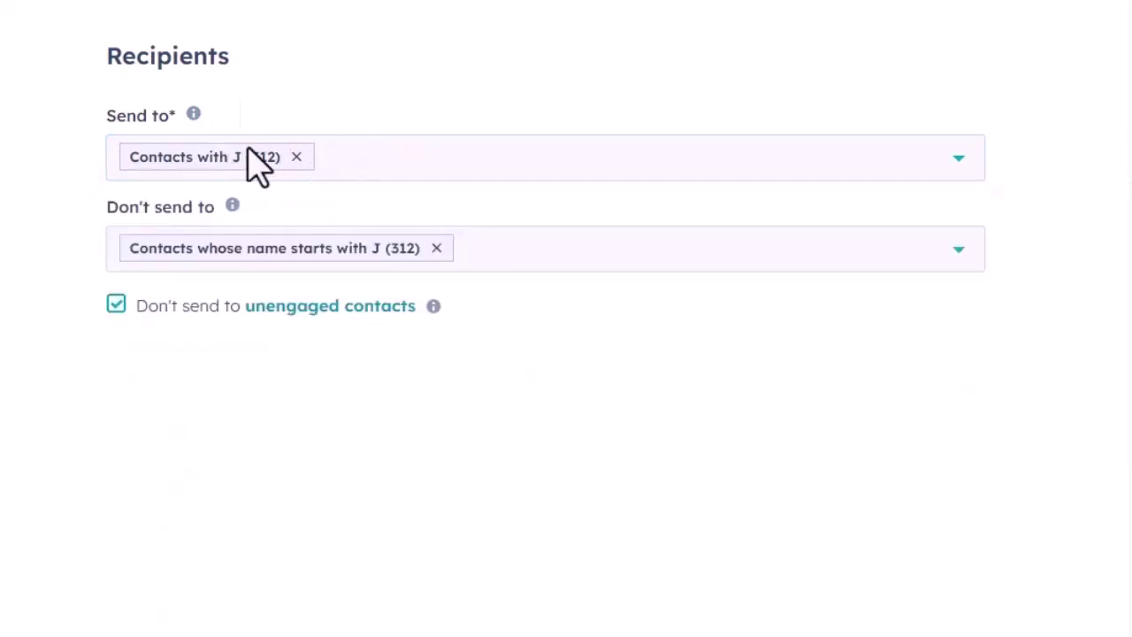
{"action": "left_click", "coordinate": [559, 249]}
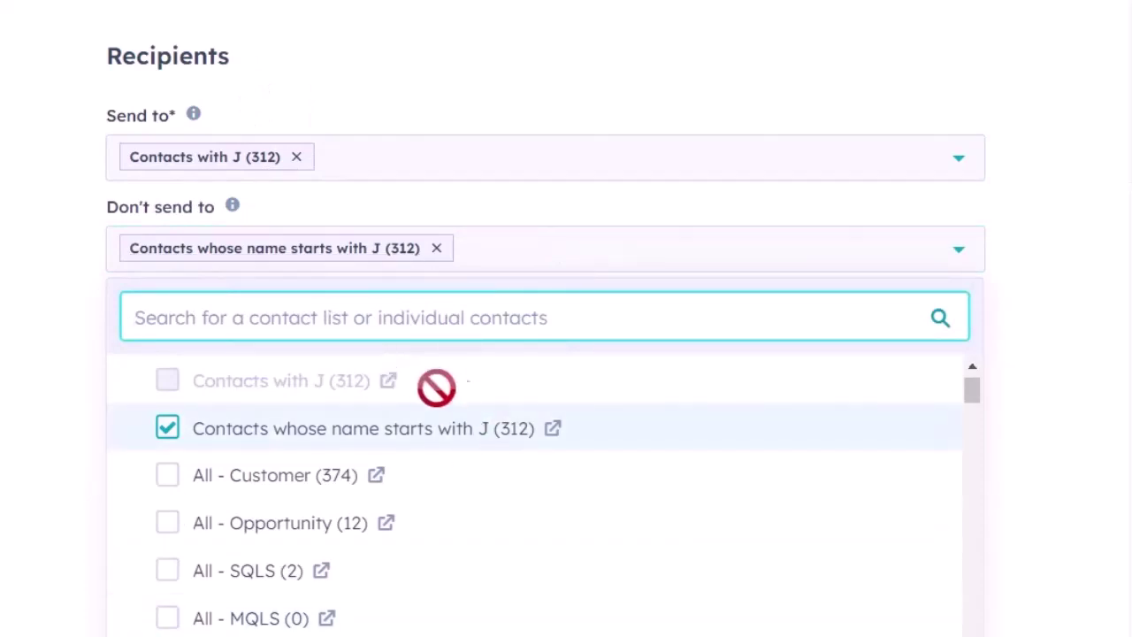
{"action": "left_click", "coordinate": [1056, 458]}
{"action": "left_click", "coordinate": [520, 261]}
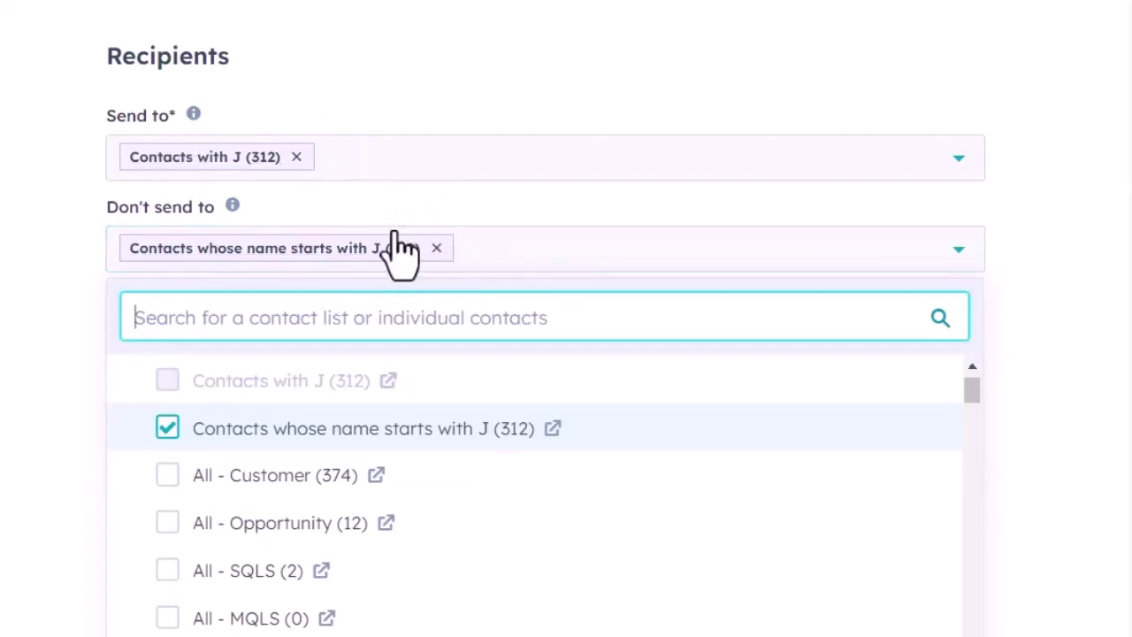
{"action": "left_click", "coordinate": [436, 249]}
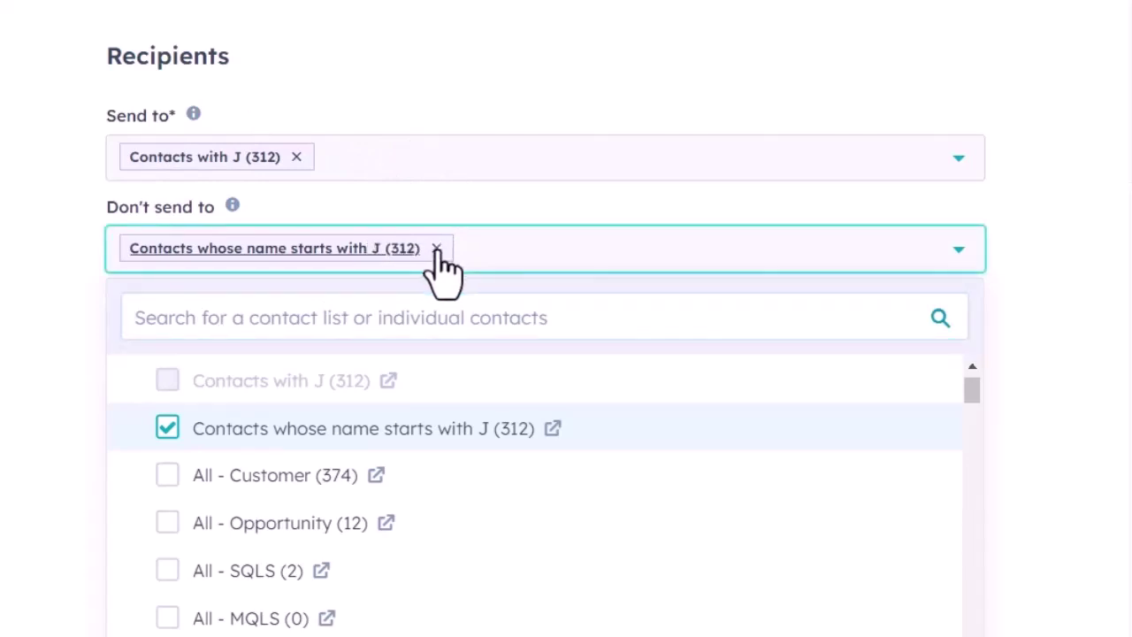
{"action": "left_click", "coordinate": [436, 250]}
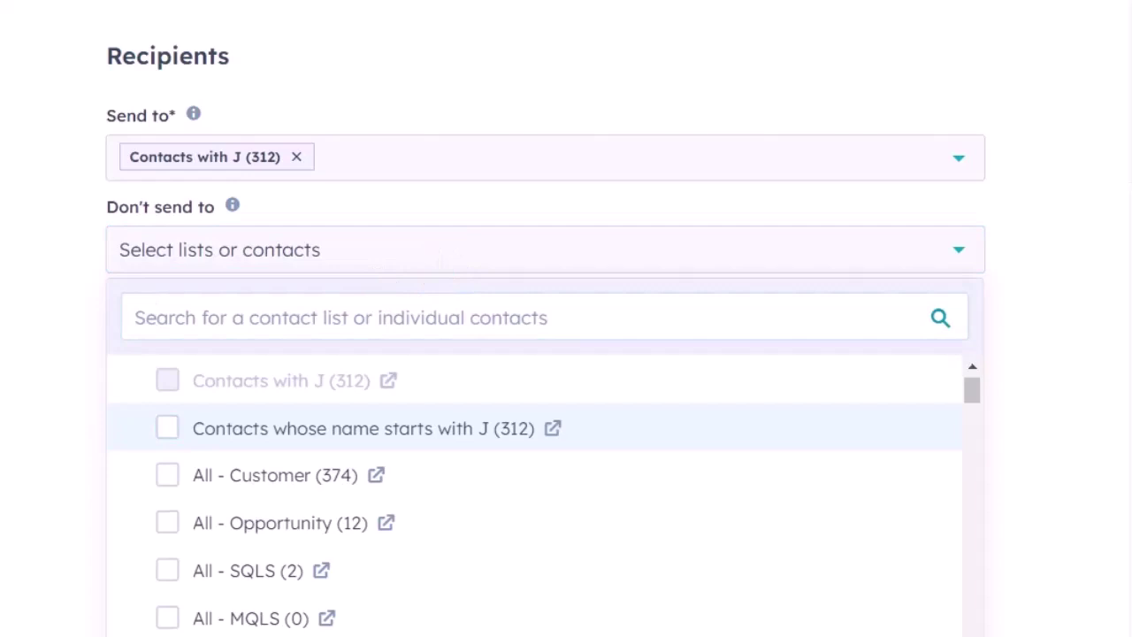
- Review the email before sending, then go to the Workflows list
{"action": "left_click", "coordinate": [1044, 85]}
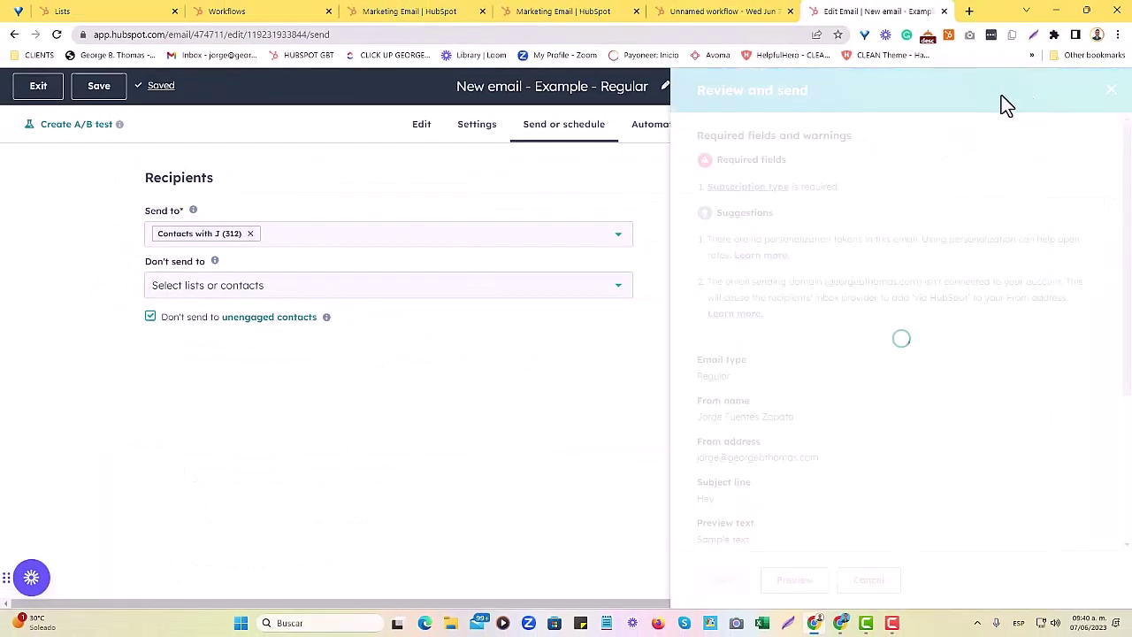
{"action": "scroll", "coordinate": [796, 478], "scroll_direction": "down", "scroll_amount": 3}
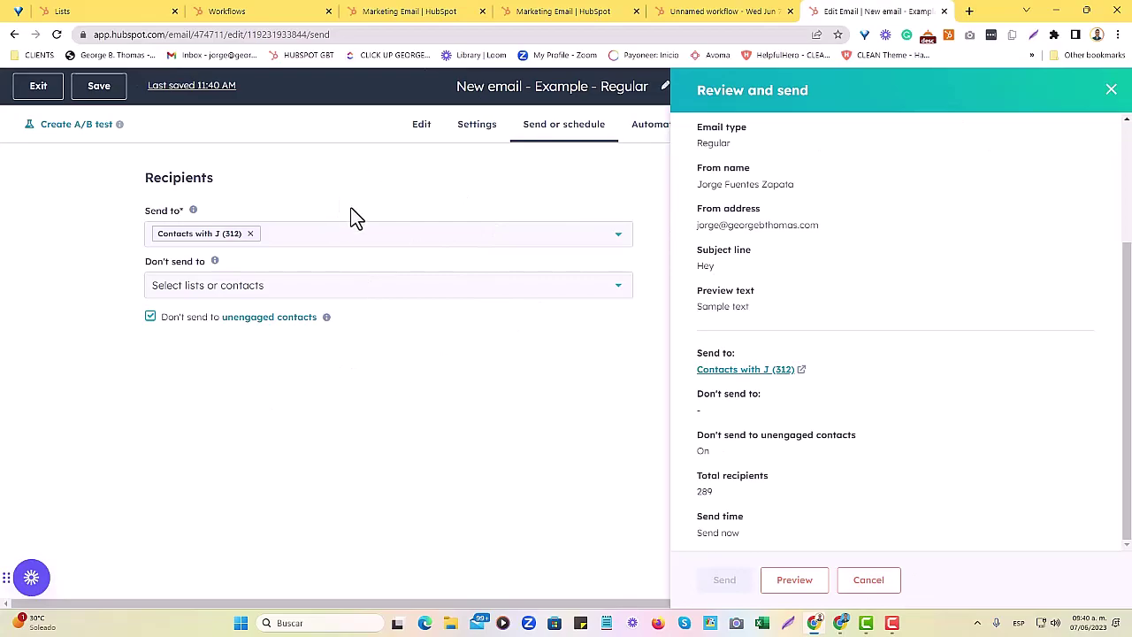
{"action": "left_click", "coordinate": [228, 11]}
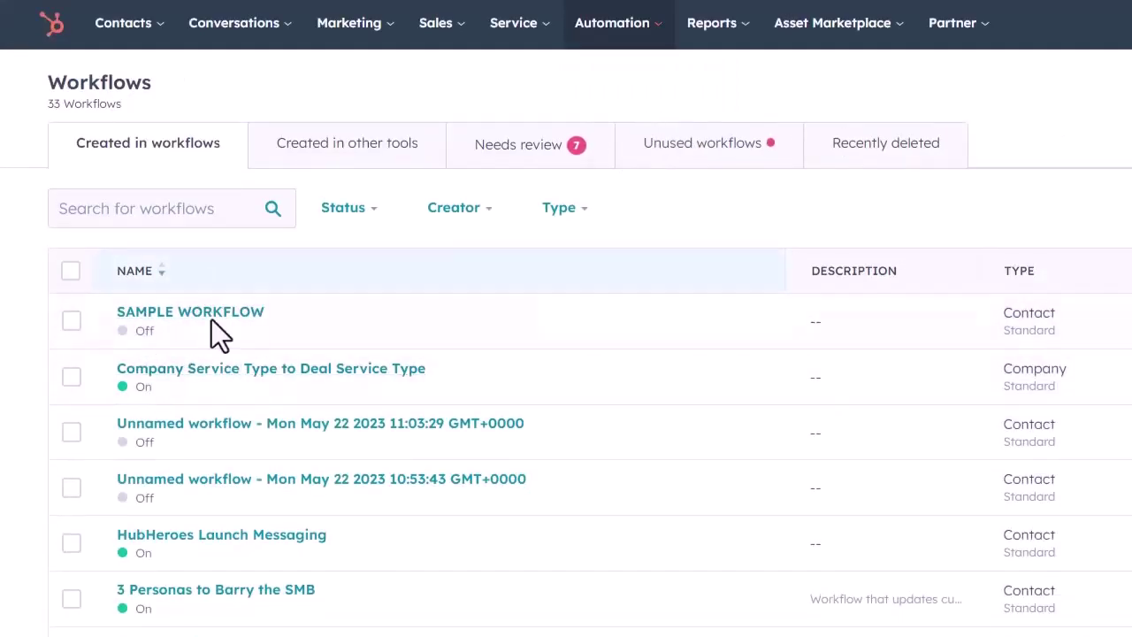
- Open SAMPLE WORKFLOW and delete its existing list-membership enrollment trigger
{"action": "left_click", "coordinate": [182, 313]}
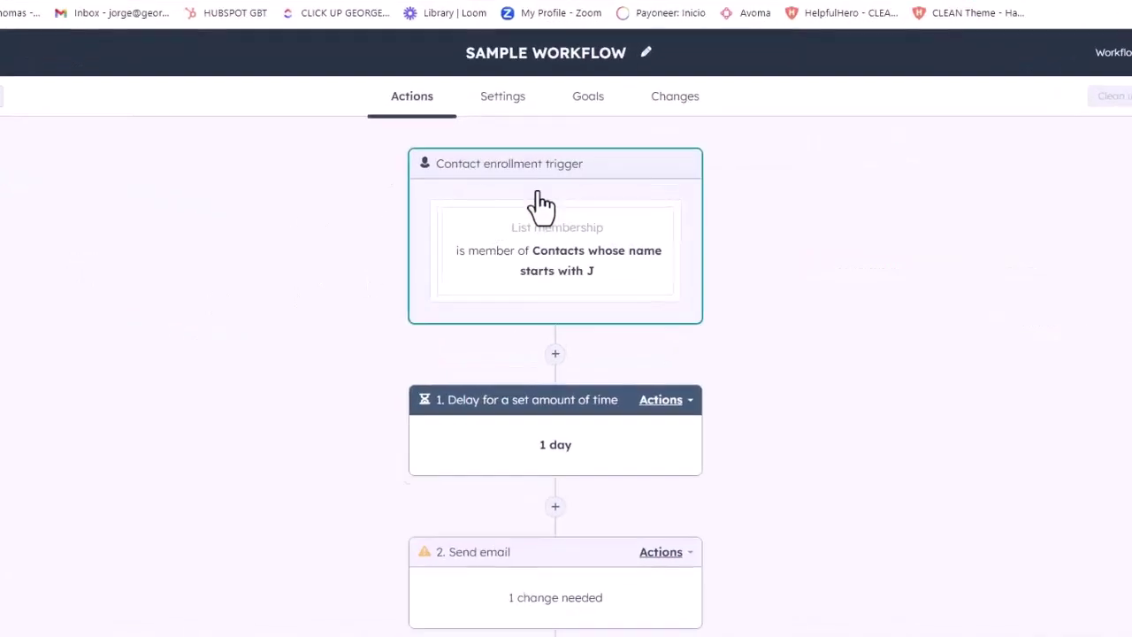
{"action": "left_click", "coordinate": [533, 244]}
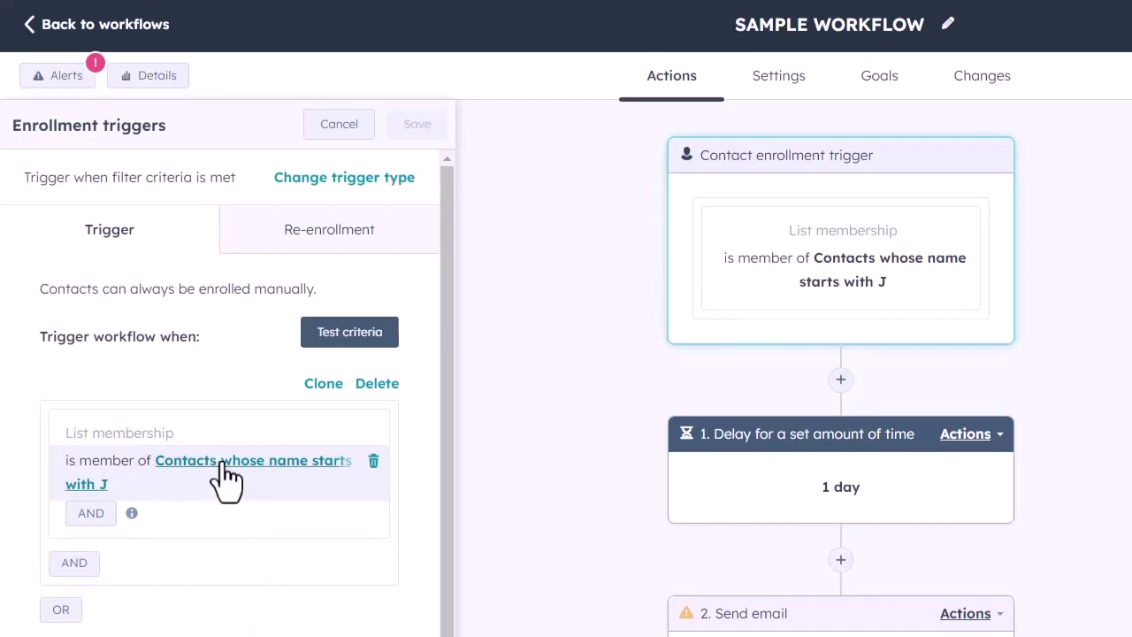
{"action": "left_click", "coordinate": [373, 461]}
{"action": "left_click", "coordinate": [412, 126]}
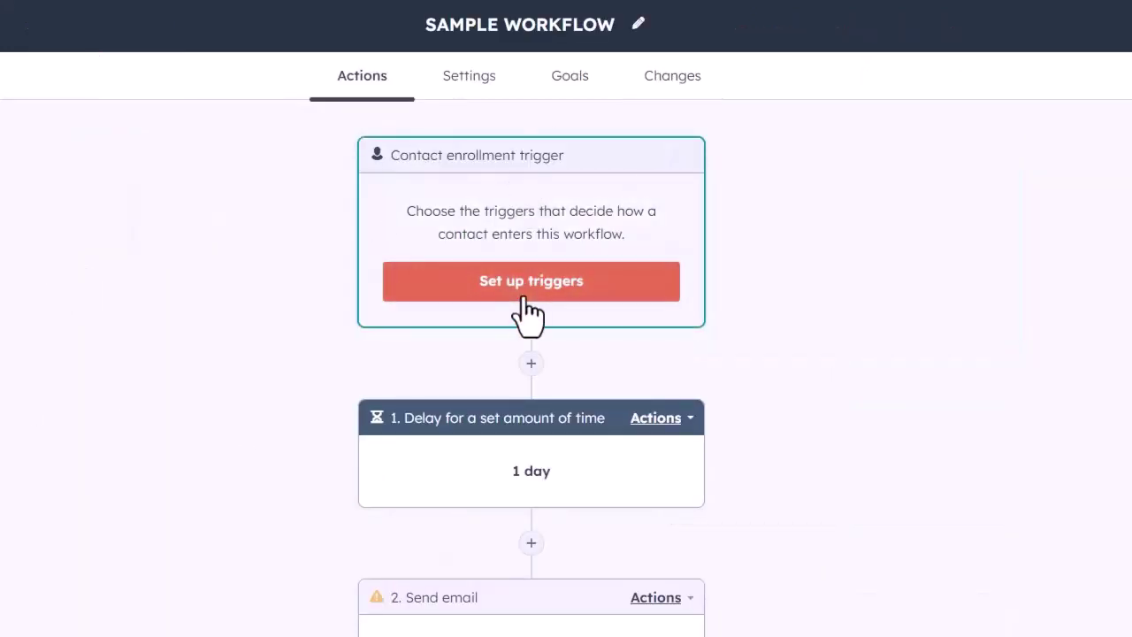
- Set the enrollment trigger to membership in the Contacts with J list
{"action": "left_click", "coordinate": [523, 300]}
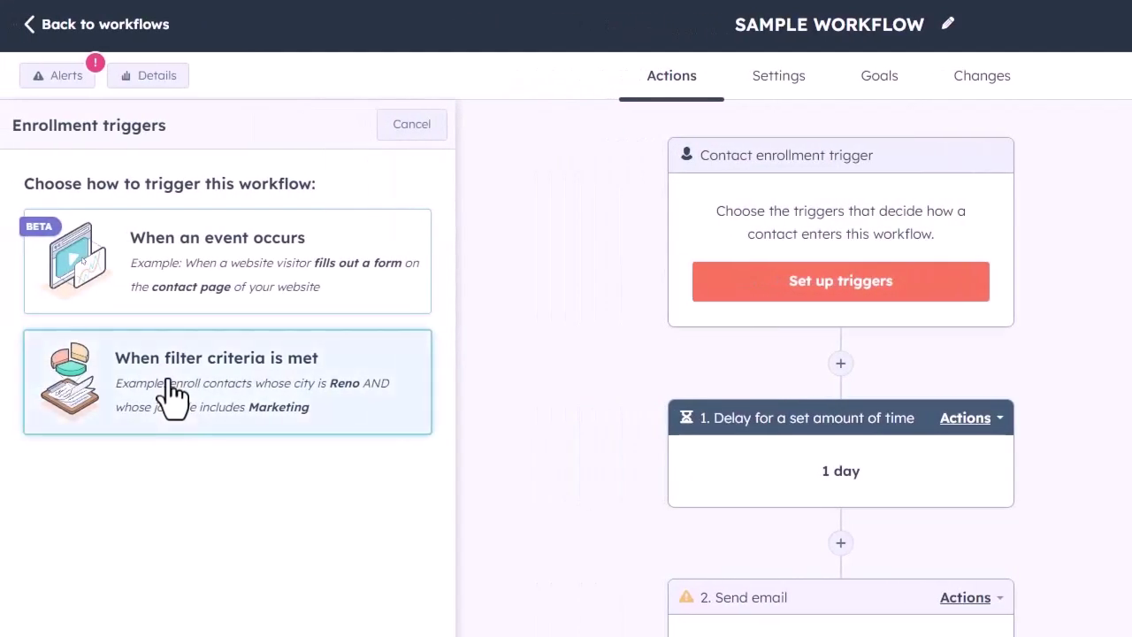
{"action": "left_click", "coordinate": [241, 396]}
{"action": "left_click", "coordinate": [165, 575]}
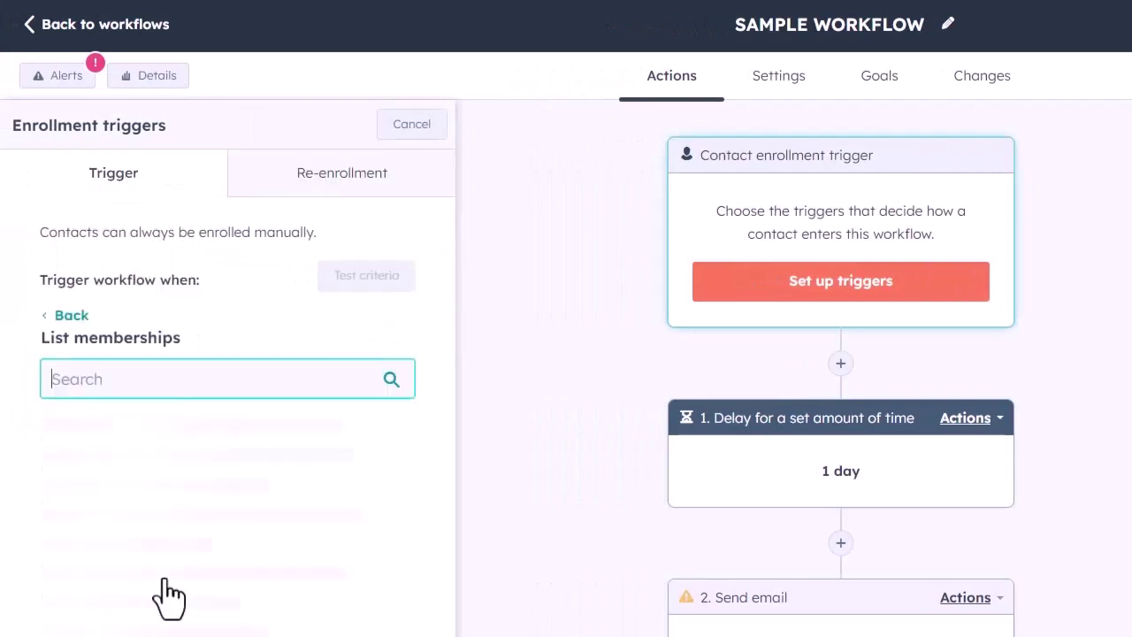
{"action": "type", "text": "cont"}
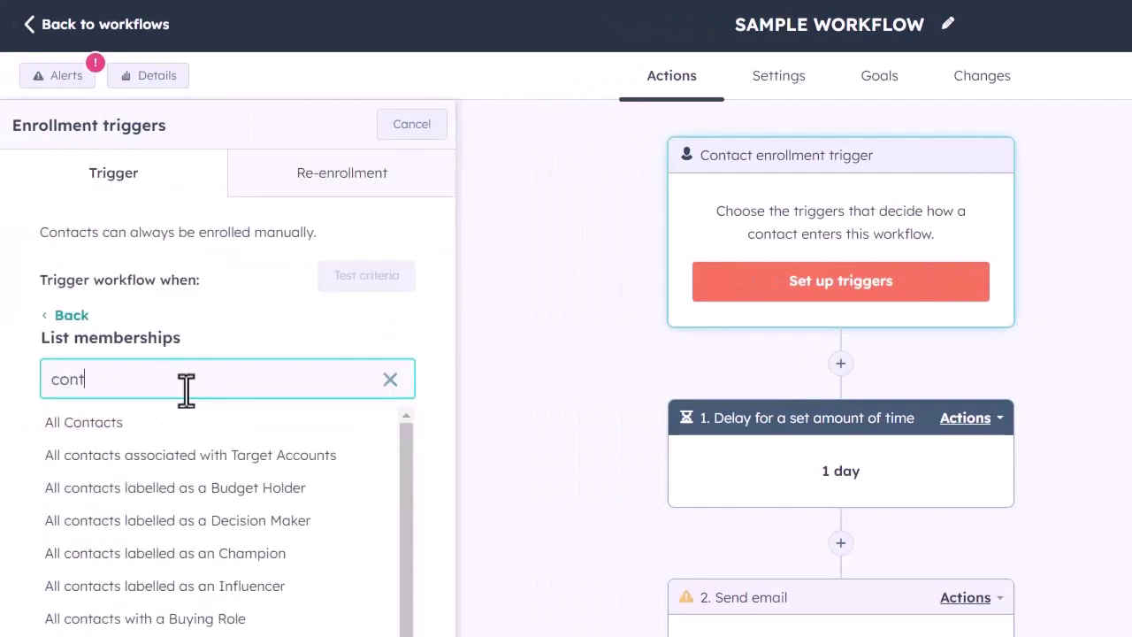
{"action": "type", "text": "acts wit"}
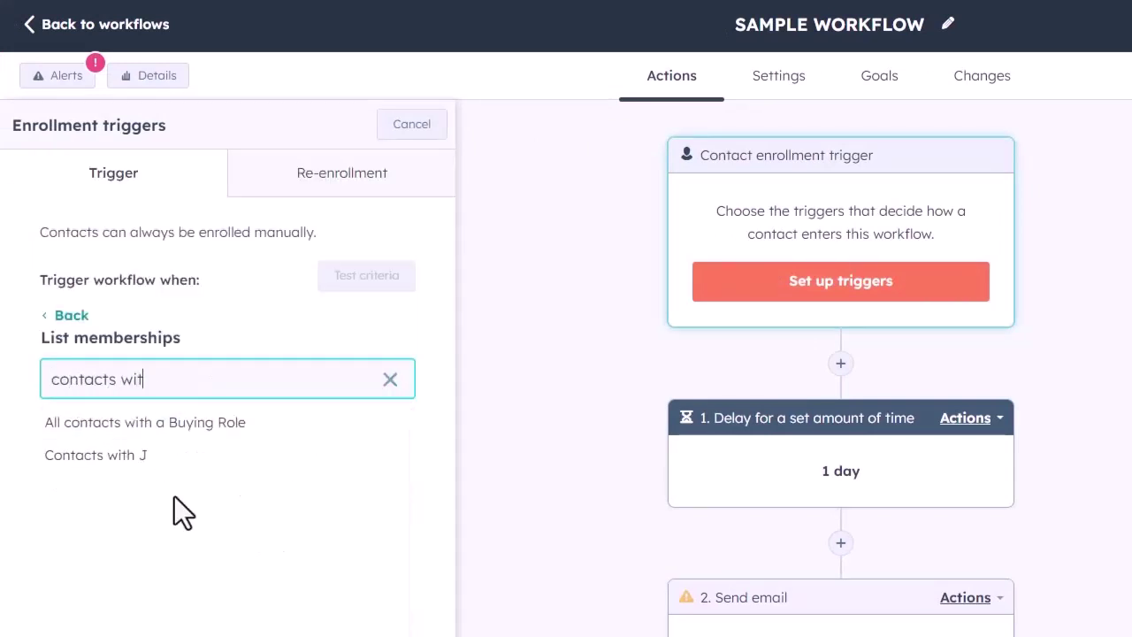
{"action": "left_click", "coordinate": [187, 454]}
{"action": "left_click", "coordinate": [81, 477]}
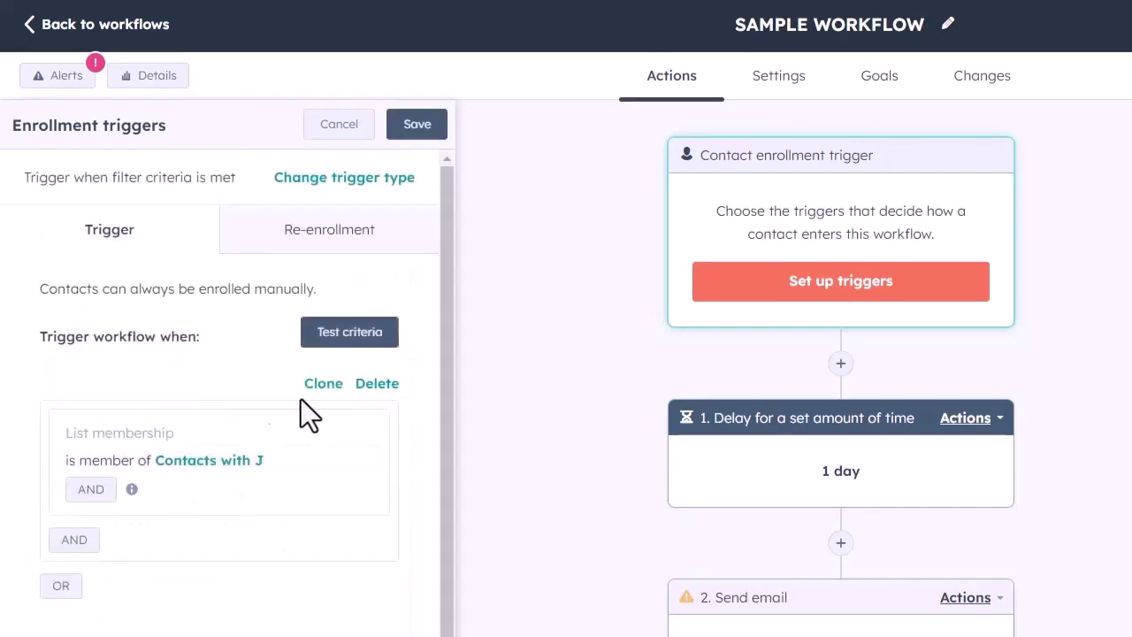
- Save the new trigger and change the workflow delay to 2 days
{"action": "left_click", "coordinate": [417, 124]}
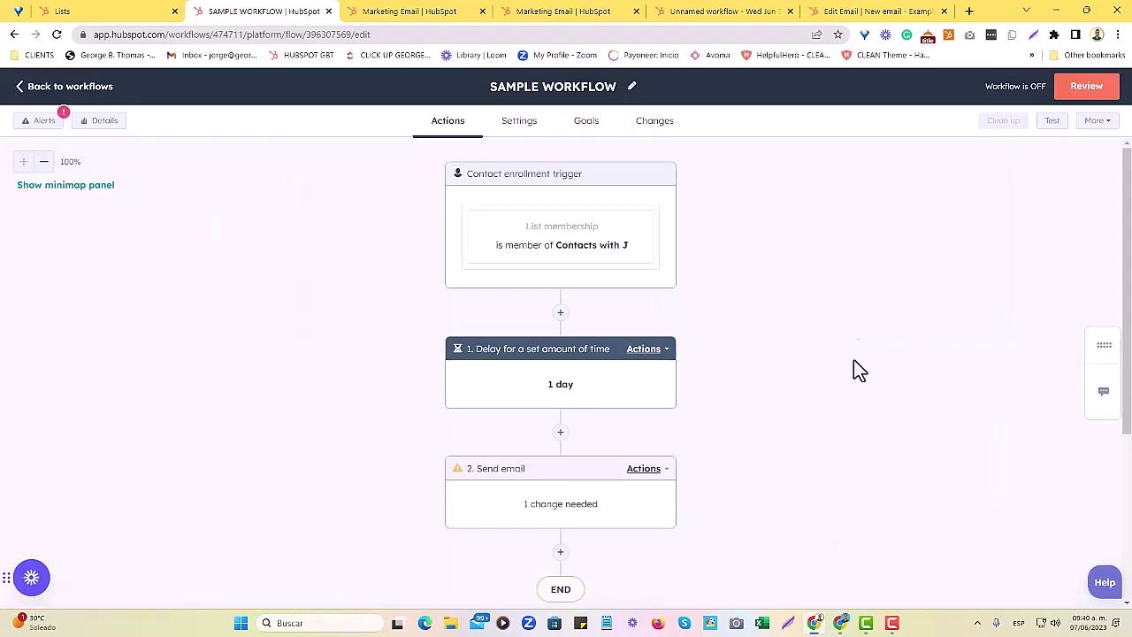
{"action": "scroll", "coordinate": [852, 368], "scroll_direction": "down", "scroll_amount": 3}
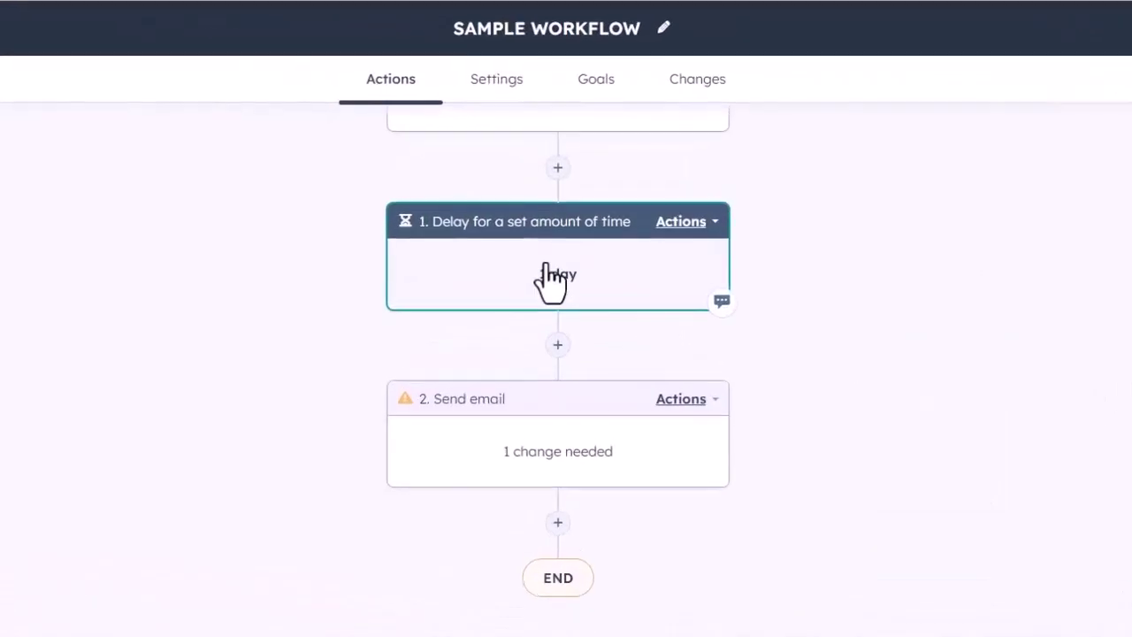
{"action": "left_click", "coordinate": [546, 276]}
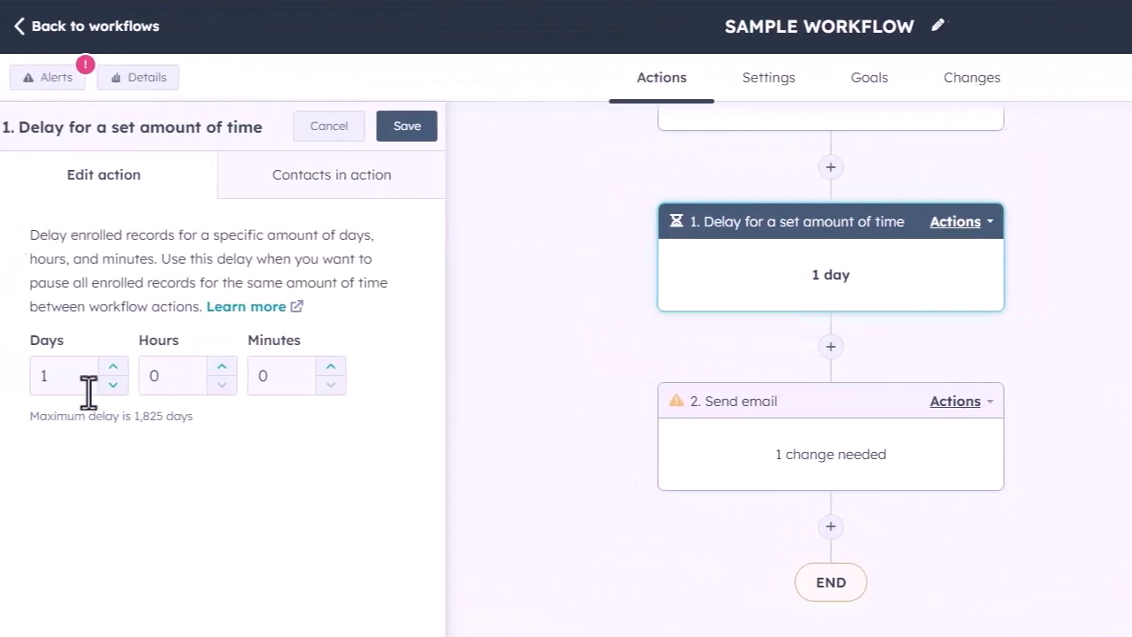
{"action": "left_click", "coordinate": [115, 131]}
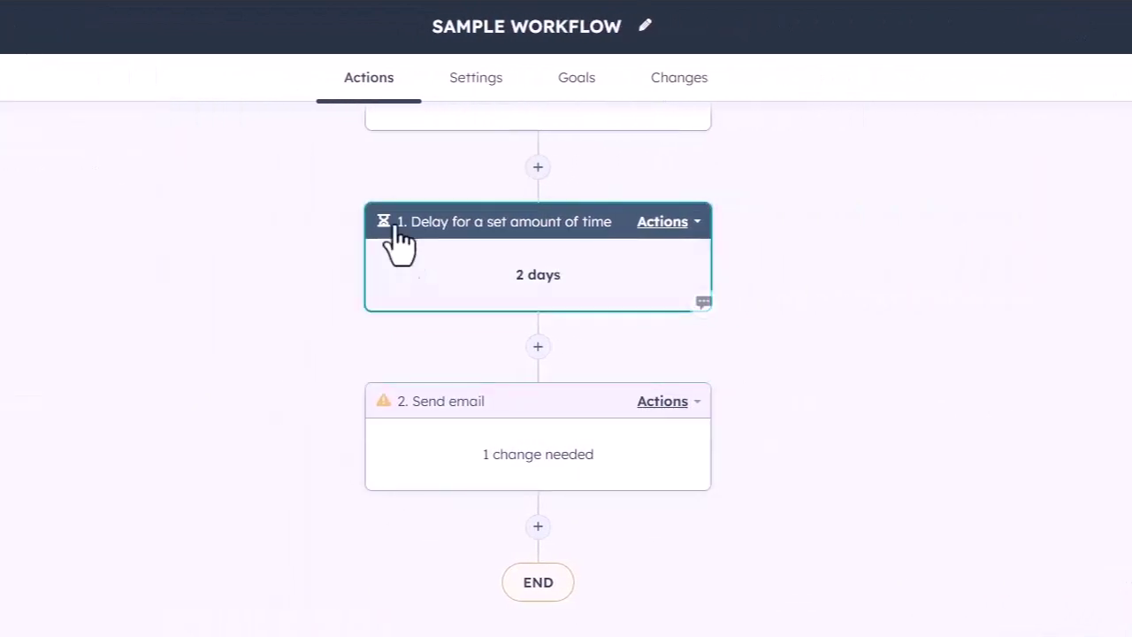
{"action": "scroll", "coordinate": [538, 354], "scroll_direction": "up", "scroll_amount": 2}
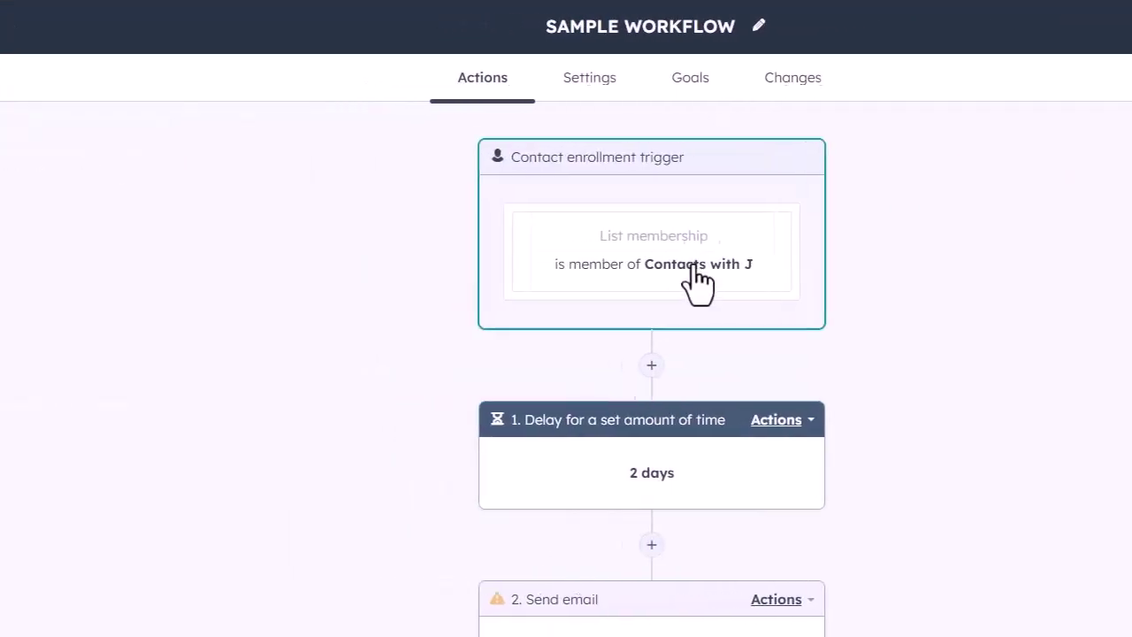
- Switch the trigger's list filter to 'Contacts whose name starts with J' and save
{"action": "left_click", "coordinate": [698, 277]}
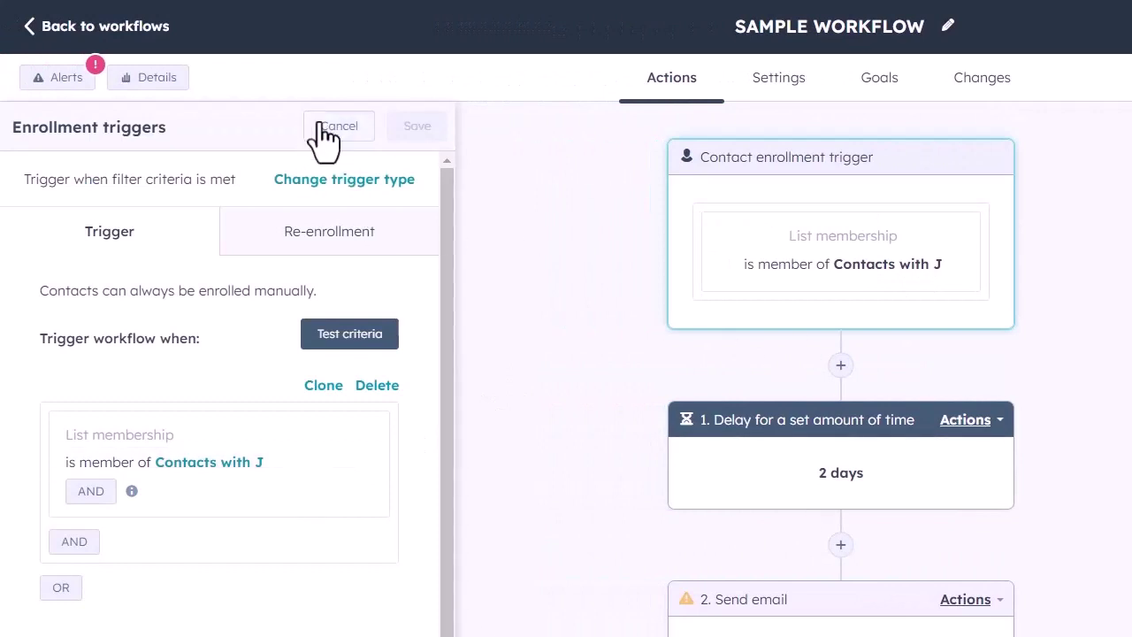
{"action": "left_click", "coordinate": [296, 464]}
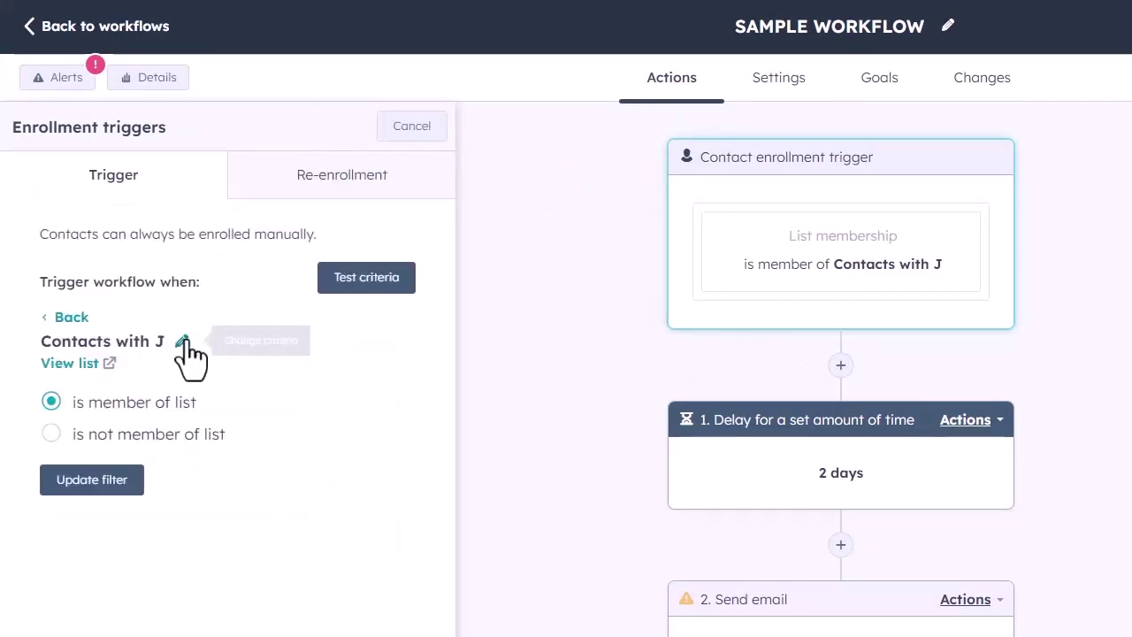
{"action": "left_click", "coordinate": [182, 341]}
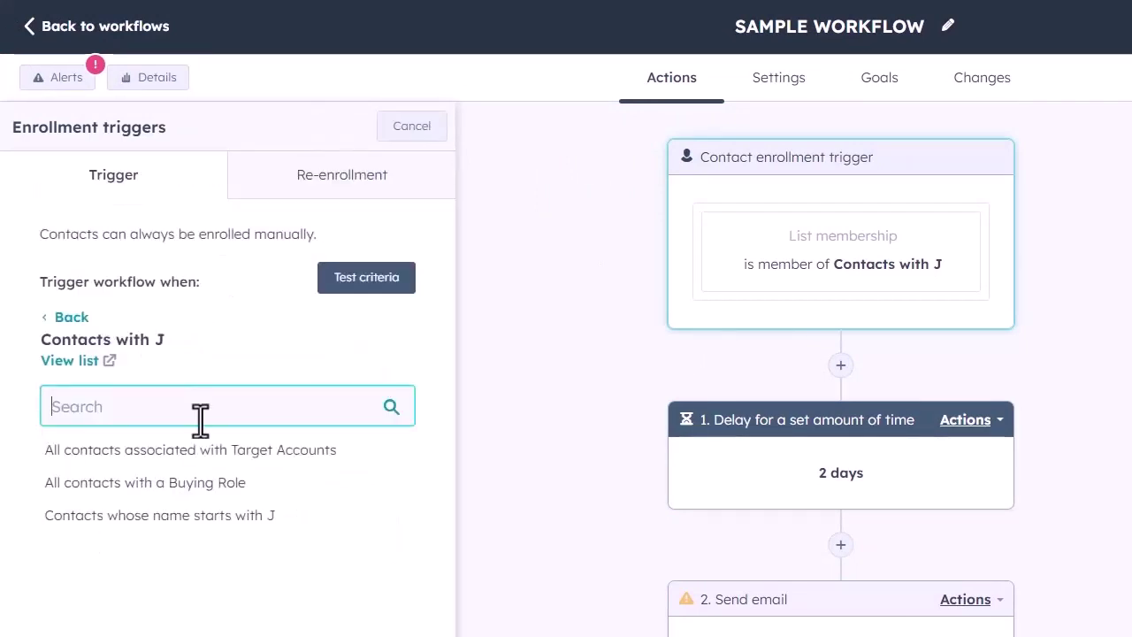
{"action": "left_click", "coordinate": [235, 519]}
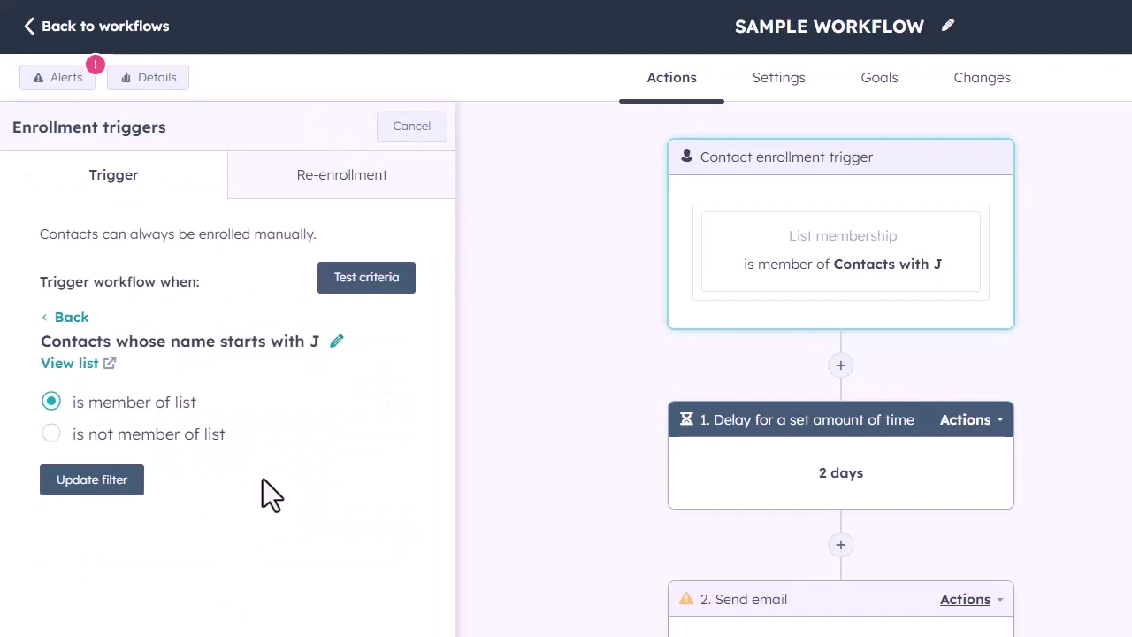
{"action": "left_click", "coordinate": [92, 480]}
{"action": "left_click", "coordinate": [441, 127]}
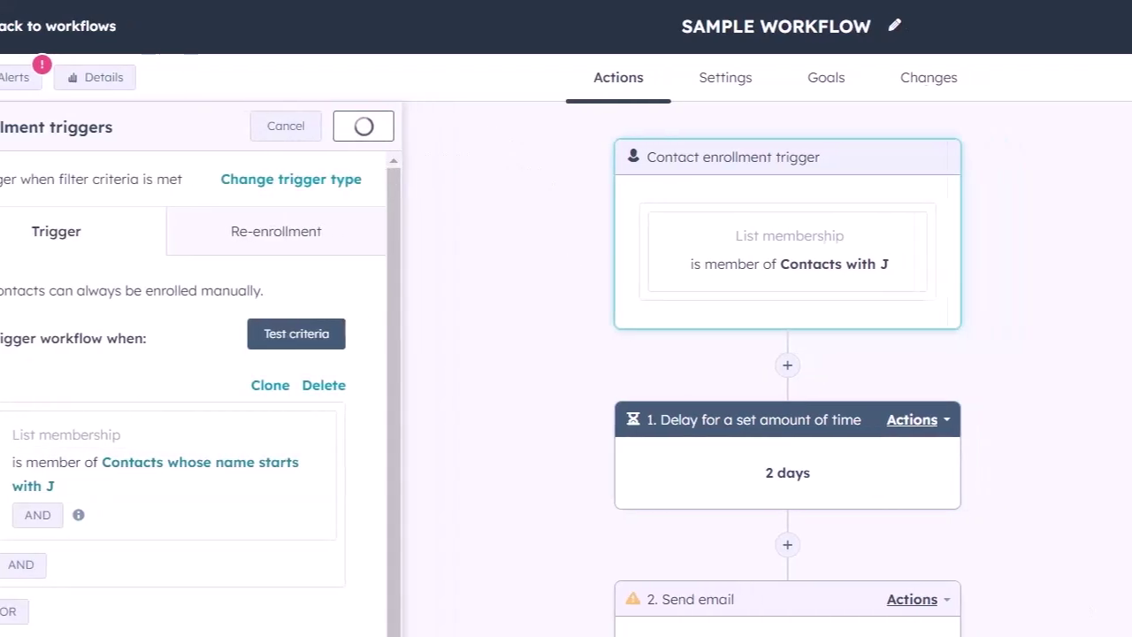
{"action": "scroll", "coordinate": [849, 304], "scroll_direction": "down", "scroll_amount": 2}
{"action": "scroll", "coordinate": [849, 304], "scroll_direction": "up", "scroll_amount": 2}
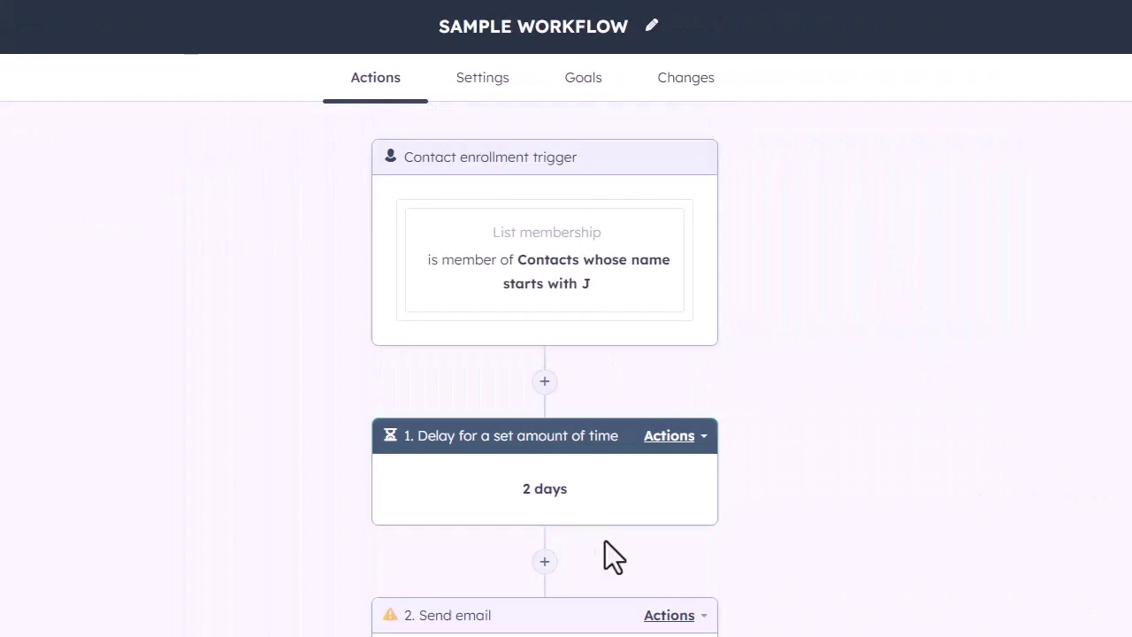
{"action": "scroll", "coordinate": [598, 487], "scroll_direction": "down", "scroll_amount": 2}
{"action": "left_click", "coordinate": [537, 497]}
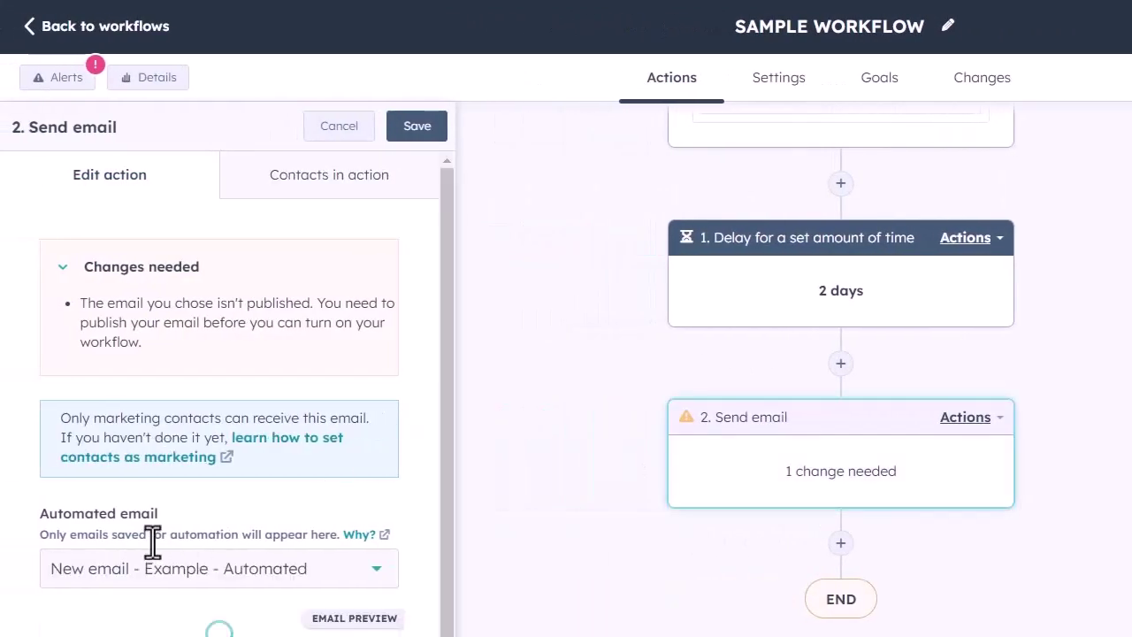
{"action": "left_click", "coordinate": [209, 573]}
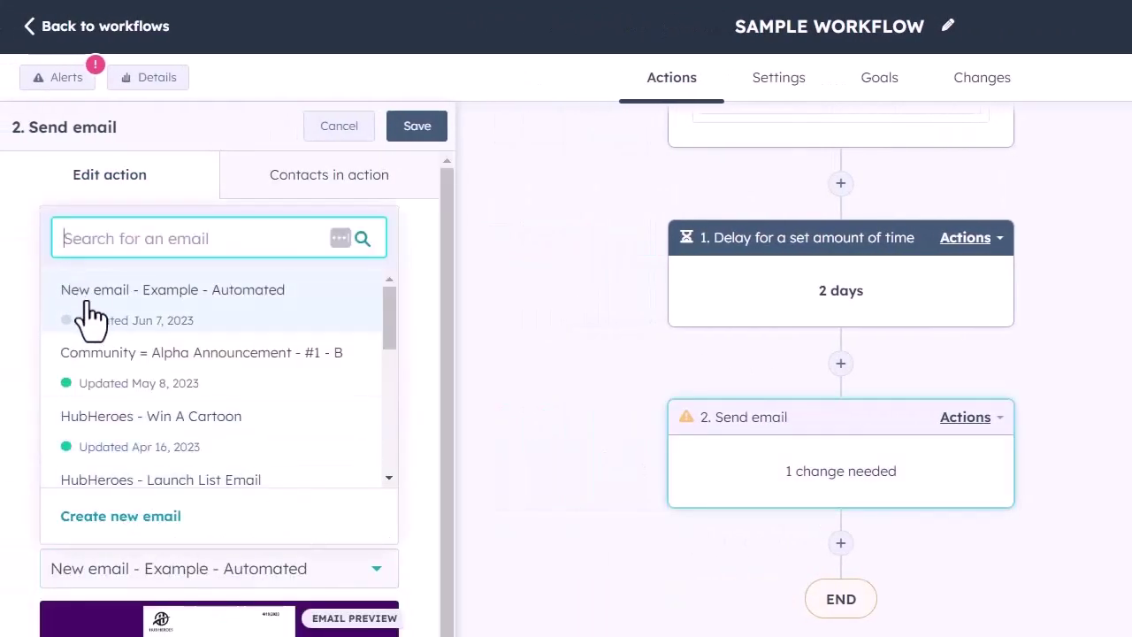
{"action": "left_click", "coordinate": [142, 305]}
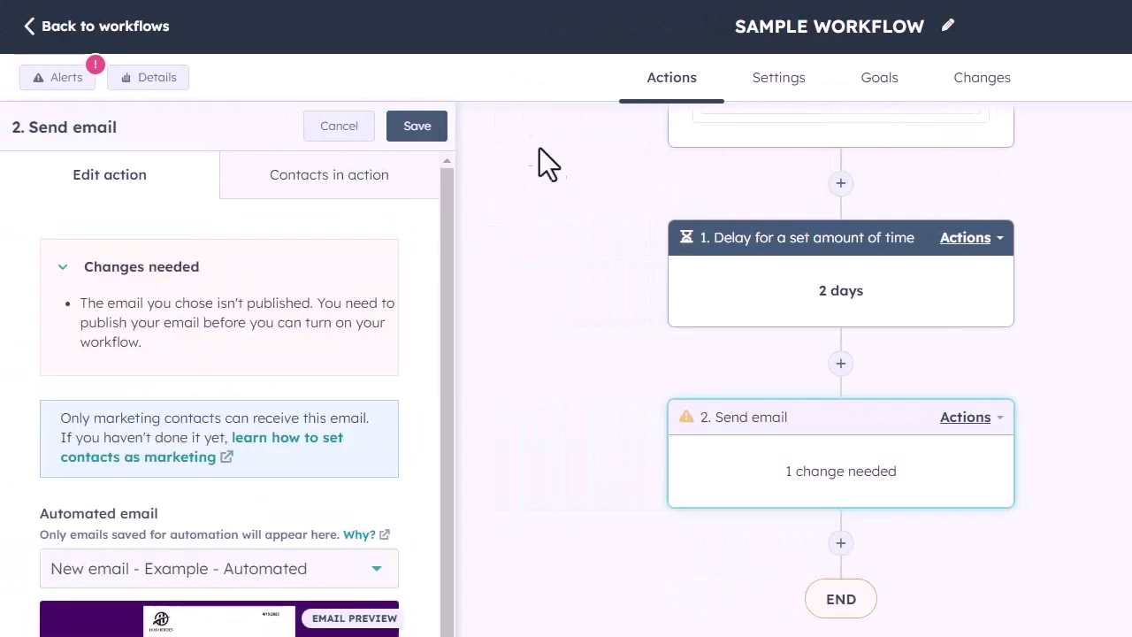
{"action": "left_click", "coordinate": [415, 128]}
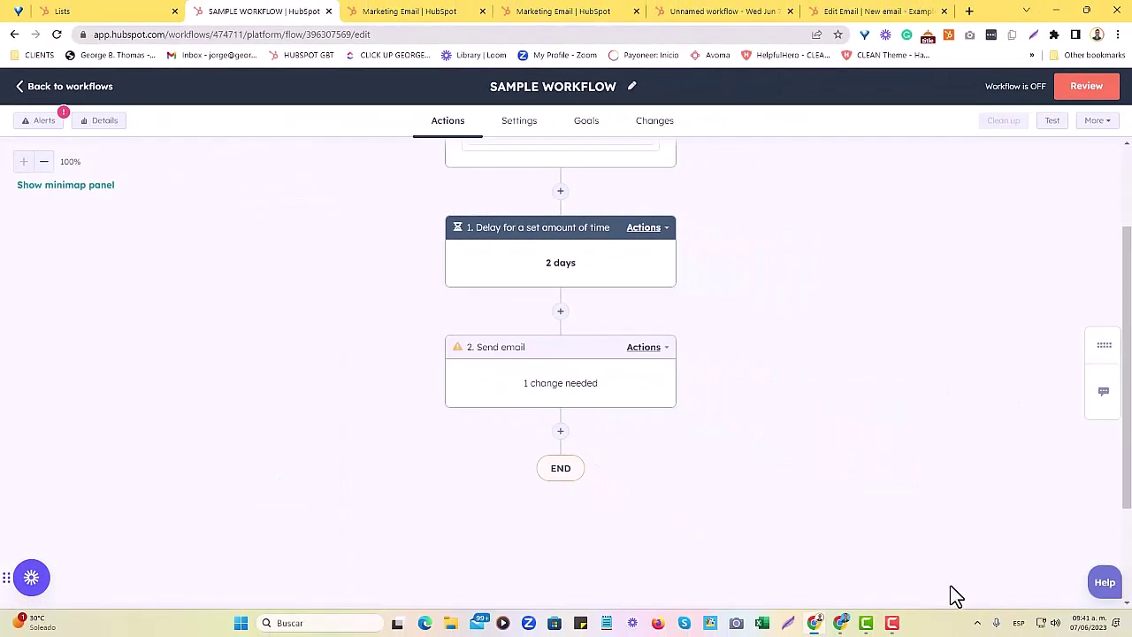
{"action": "scroll", "coordinate": [814, 389], "scroll_direction": "up", "scroll_amount": 3}
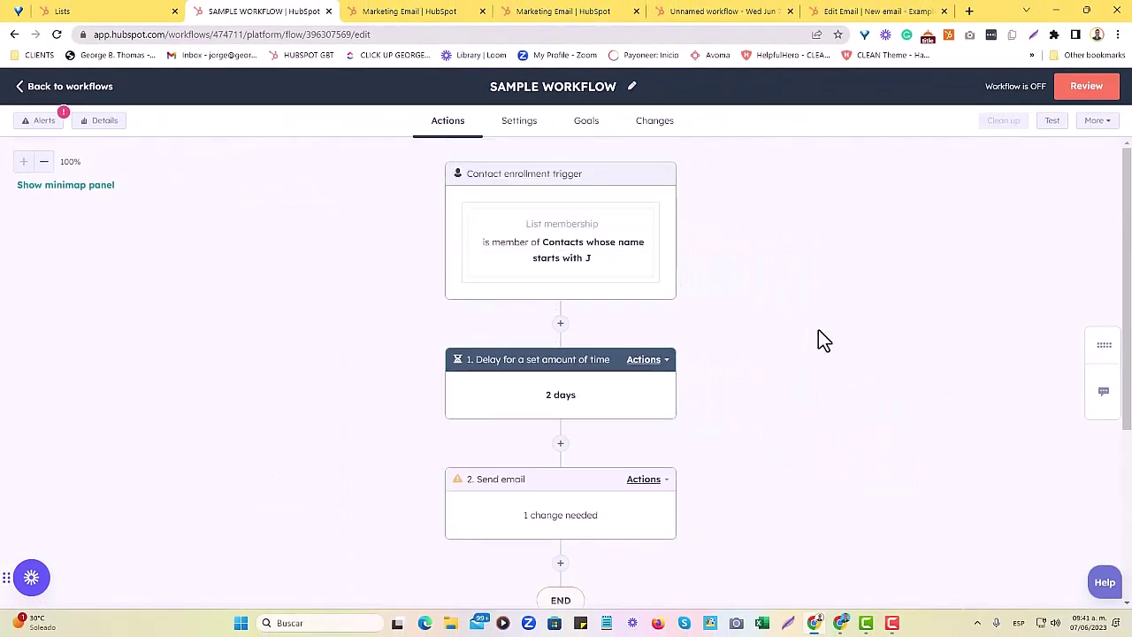
{"action": "scroll", "coordinate": [818, 340], "scroll_direction": "down", "scroll_amount": 4}
{"action": "scroll", "coordinate": [812, 334], "scroll_direction": "up", "scroll_amount": 3}
{"action": "scroll", "coordinate": [790, 404], "scroll_direction": "down", "scroll_amount": 3}
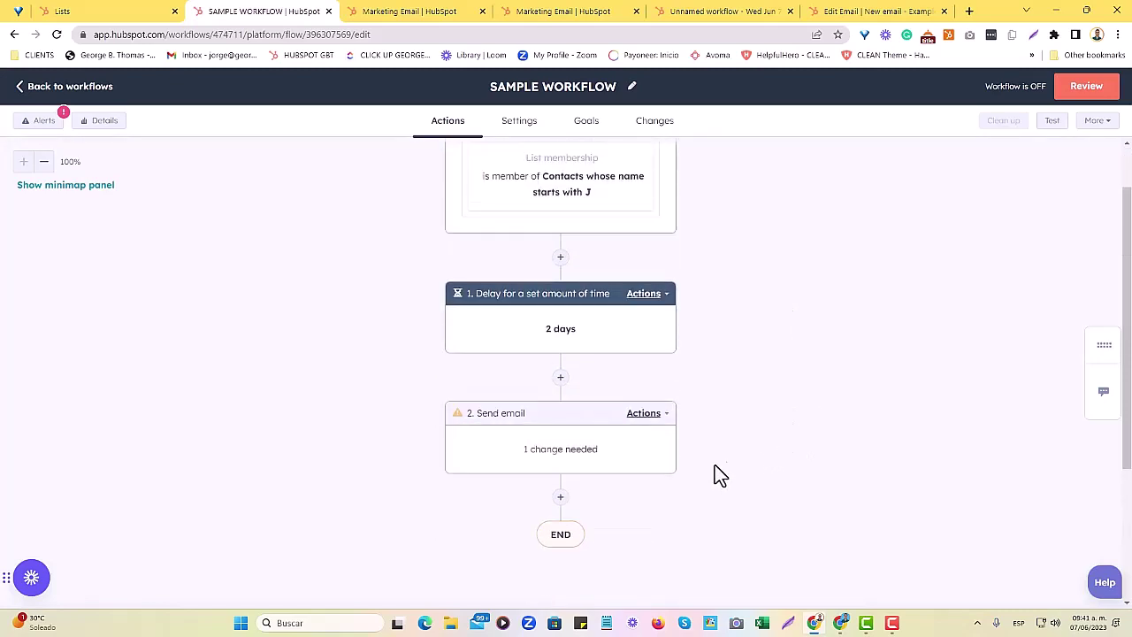
{"action": "scroll", "coordinate": [715, 465], "scroll_direction": "up", "scroll_amount": 1}
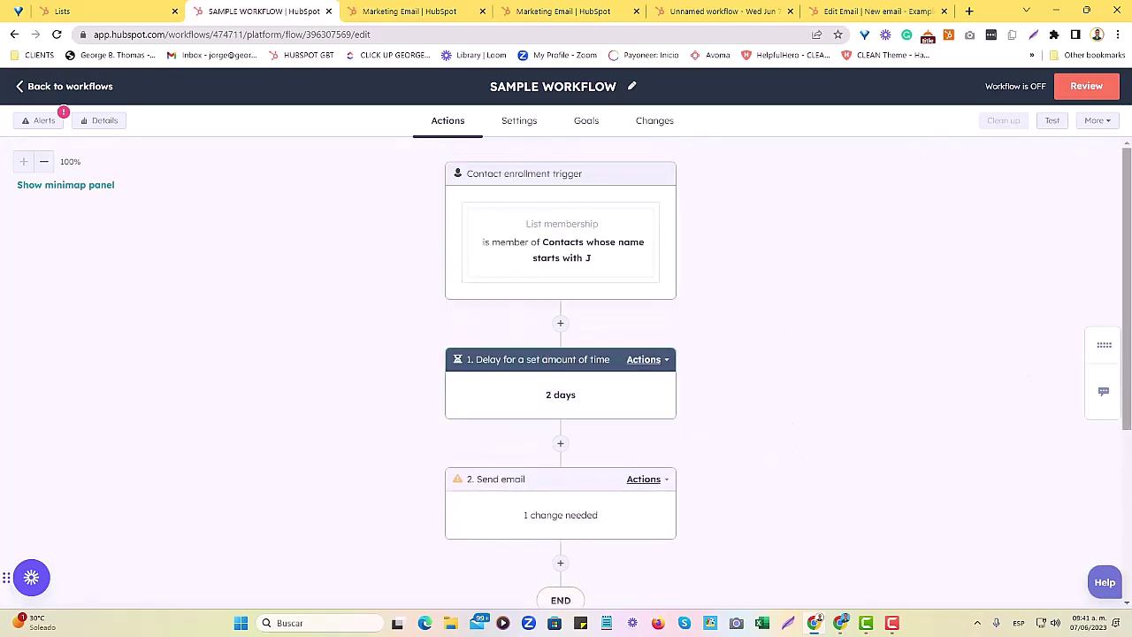